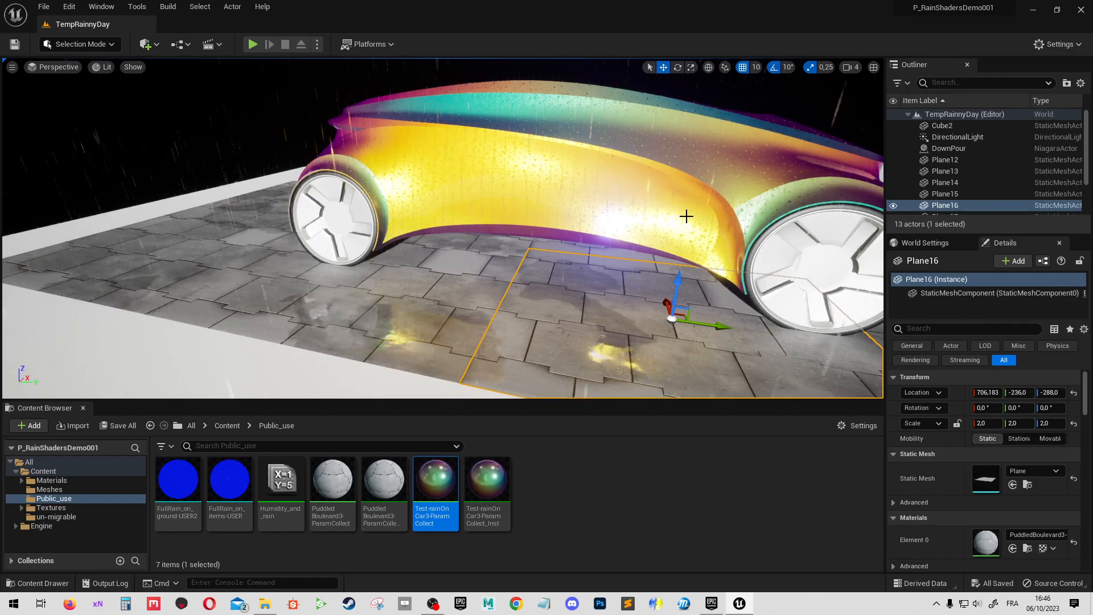
Step: Examine the wet paving stones and rain puddles on the ground beside the car up close
key("g")
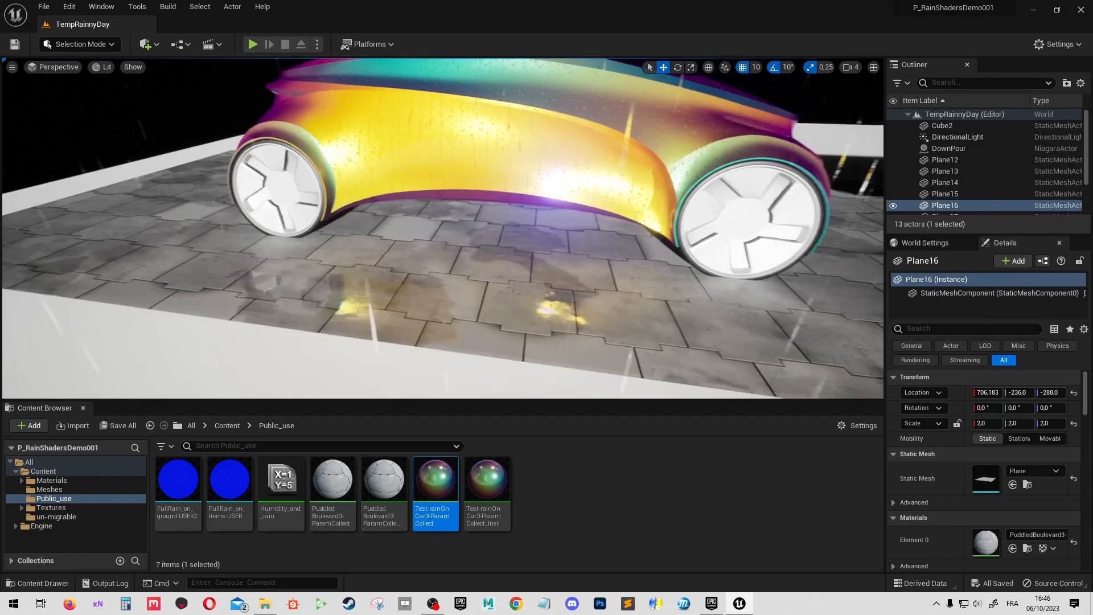
scroll(474, 320, "up", 5)
scroll(476, 319, "up", 8)
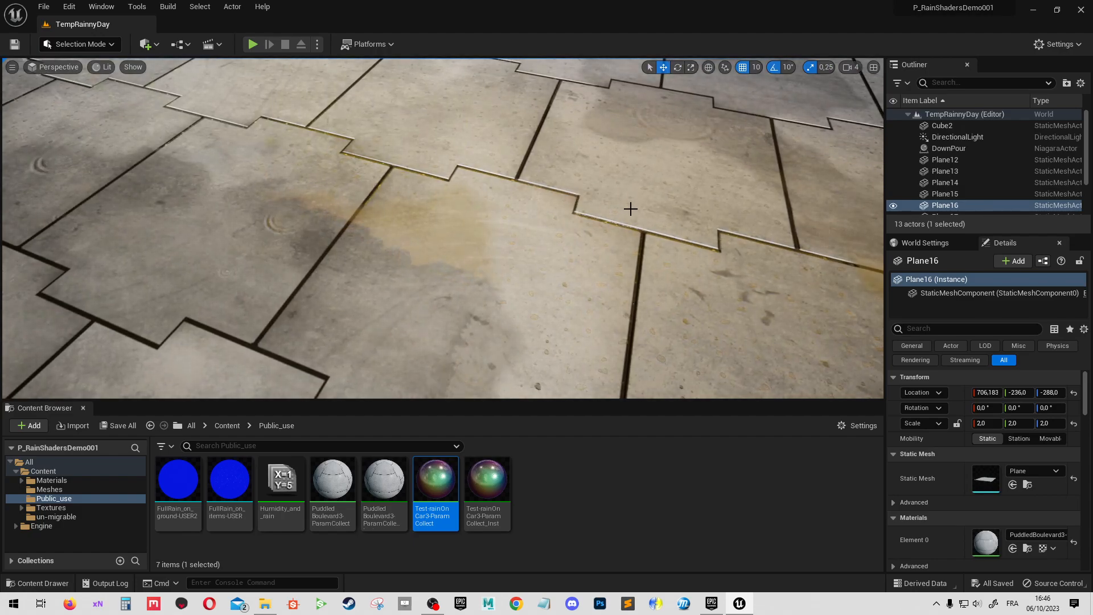
right_click_drag(626, 283, 479, 258)
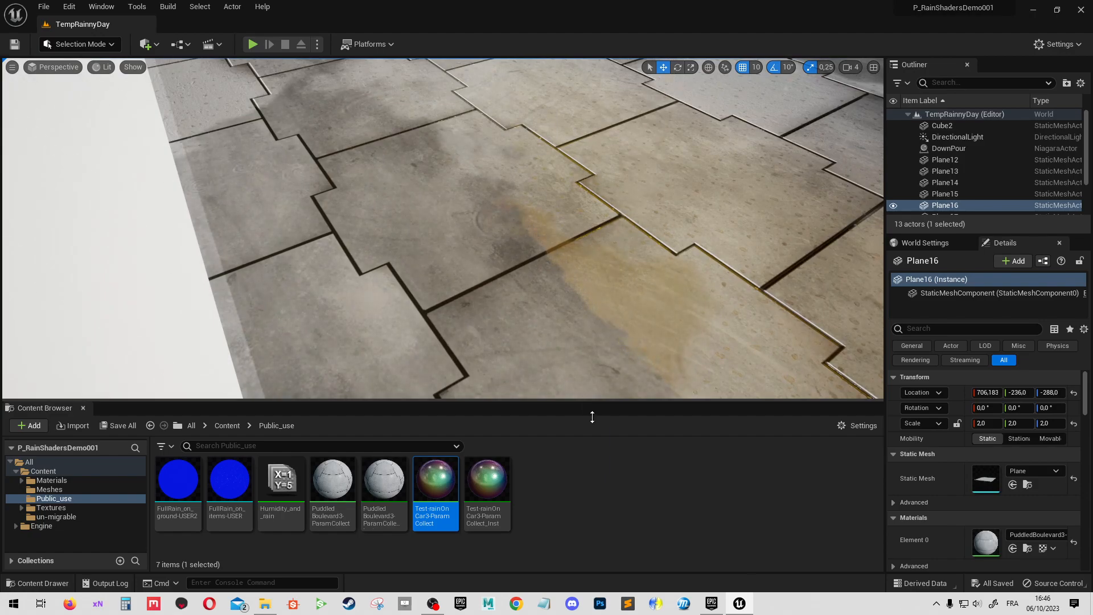
Step: Enlarge the viewport and inspect the raindrops and water streaks on the car's bodywork from several angles
left_click_drag(592, 414, 589, 489)
right_click_drag(561, 410, 519, 351)
right_click_drag(540, 296, 503, 258)
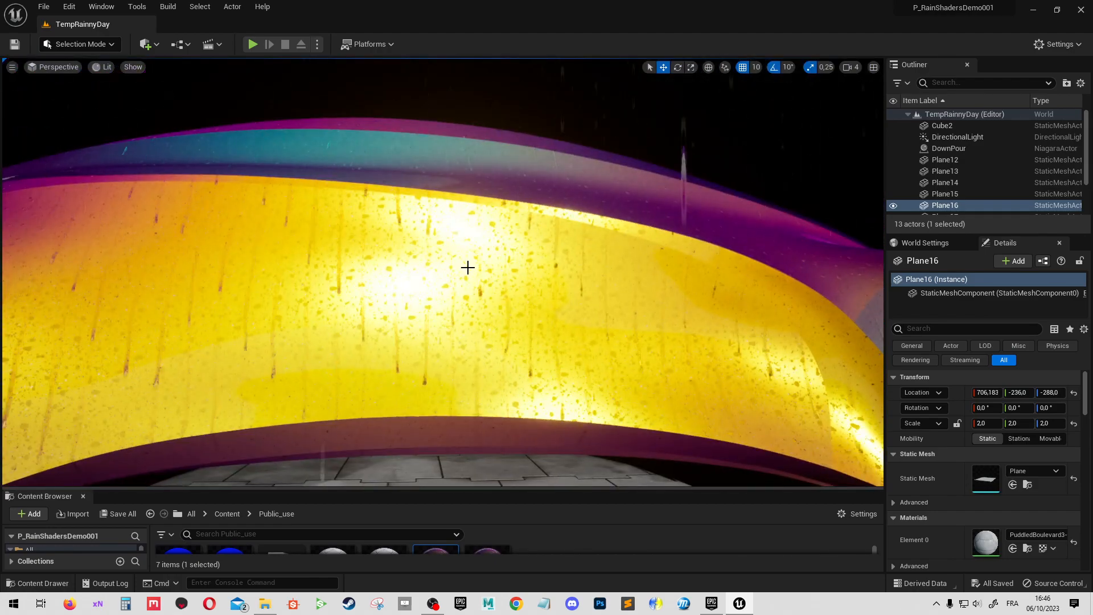
left_click(467, 268)
key("f")
left_click_drag(511, 214, 440, 298, "alt")
scroll(472, 245, "up", 5)
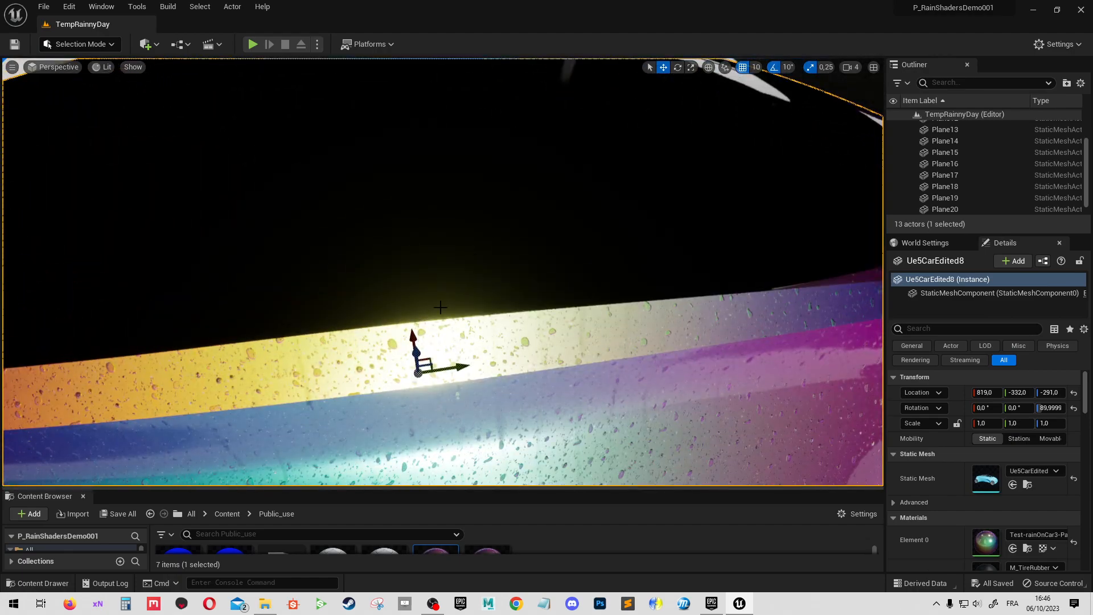
left_click_drag(656, 356, 713, 357, "alt")
left_click_drag(442, 272, 430, 194, "alt")
mouse_move(657, 356)
left_mouse_down("alt")
mouse_move(657, 410)
mouse_move(626, 364)
mouse_move(656, 356)
left_mouse_up("alt")
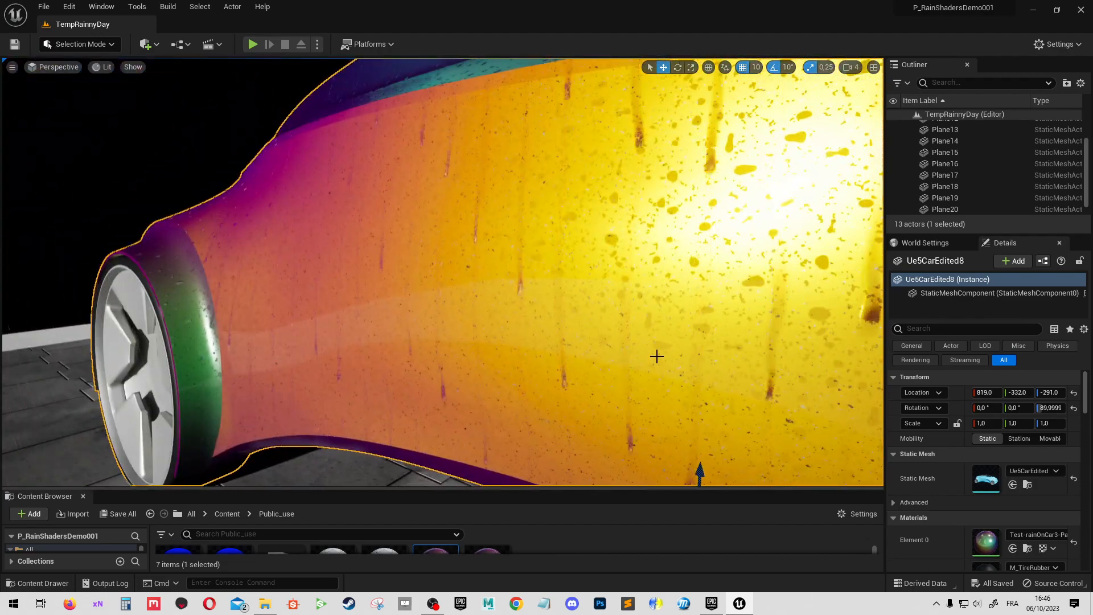
key("f")
right_click_drag(515, 232, 595, 250)
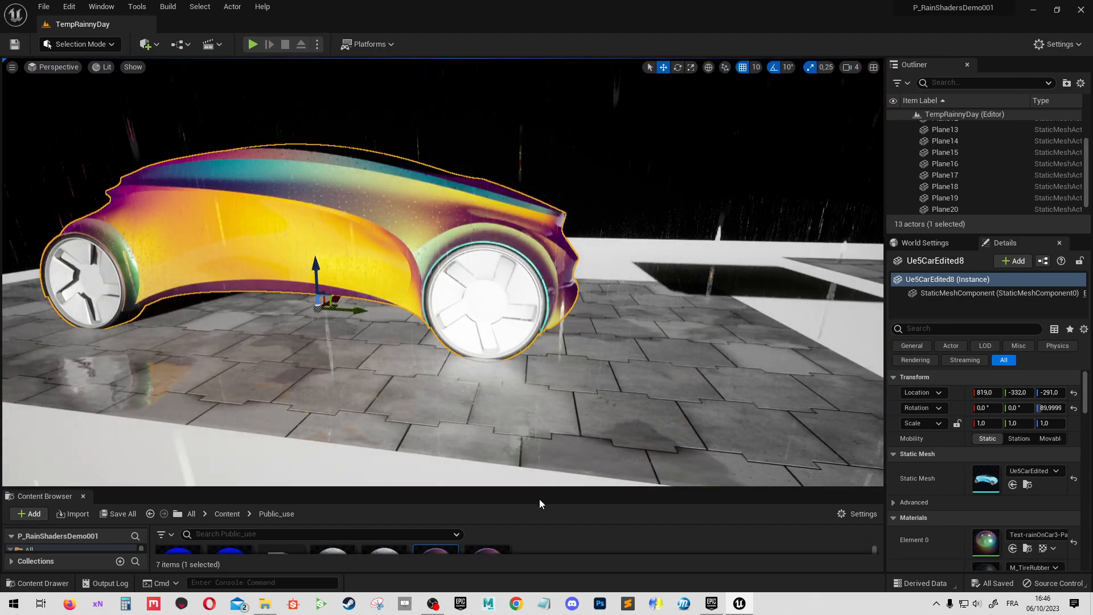
Step: Make the content browser taller and open the Public_use folder inside Content
left_click_drag(535, 490, 431, 393)
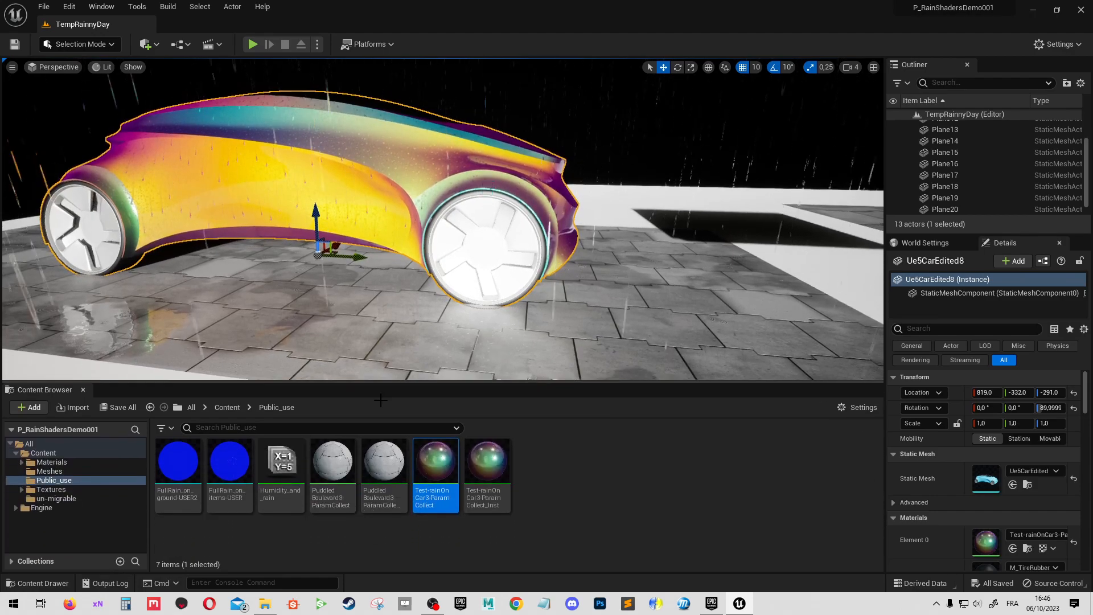
left_click(43, 452)
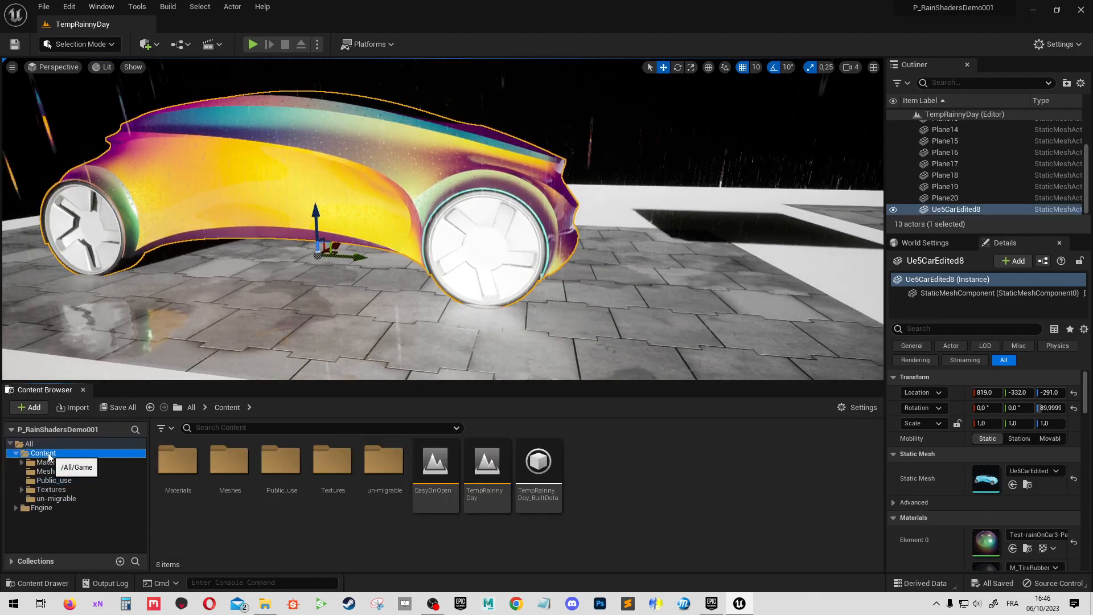
double_click(274, 463)
Step: Open the car's rain material Test-rainOnCar3-ParamCollect for editing
right_click_drag(361, 305, 318, 279)
scroll(362, 305, "up", 3)
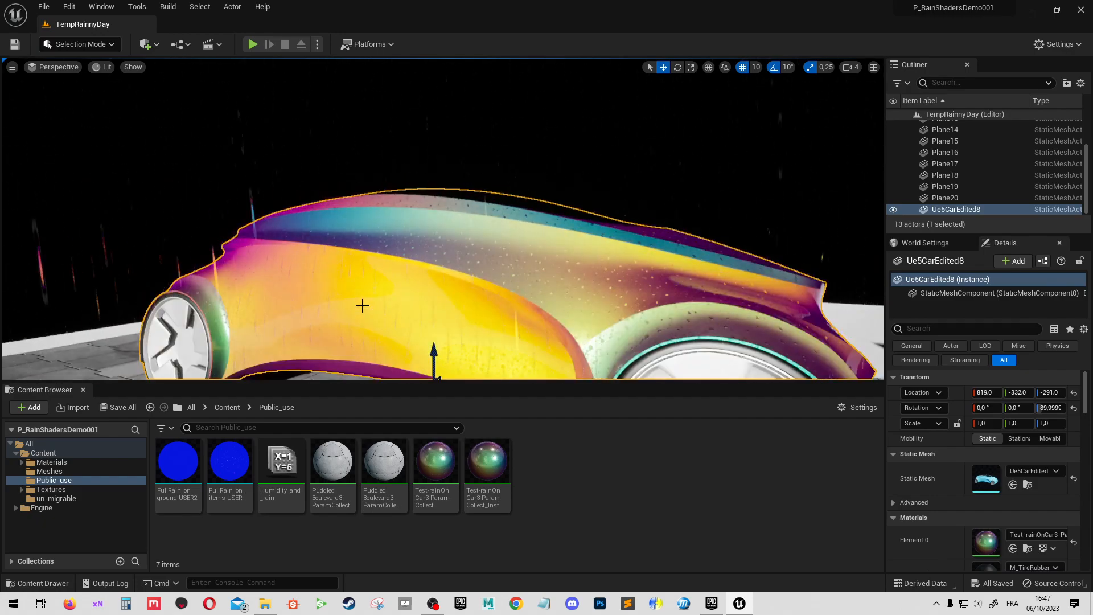
scroll(362, 305, "up", 5)
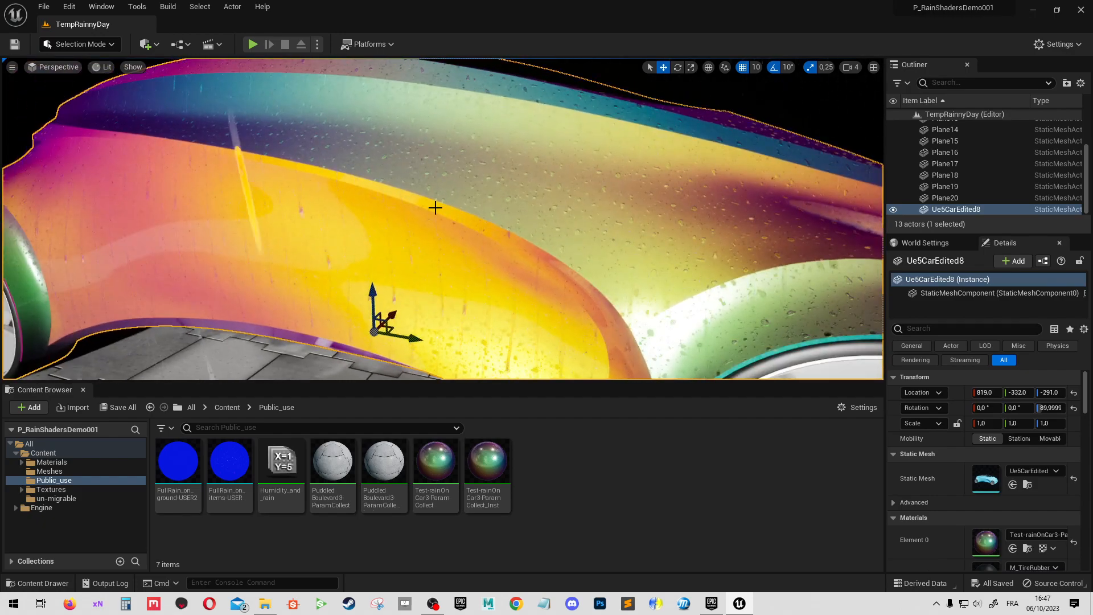
scroll(560, 219, "down", 5)
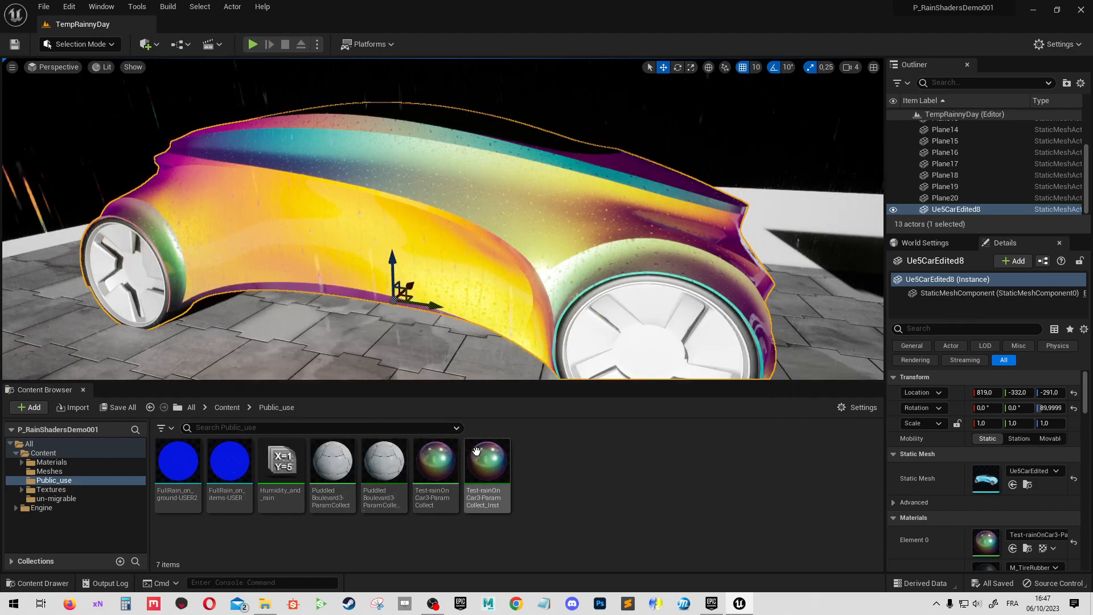
left_click(433, 467)
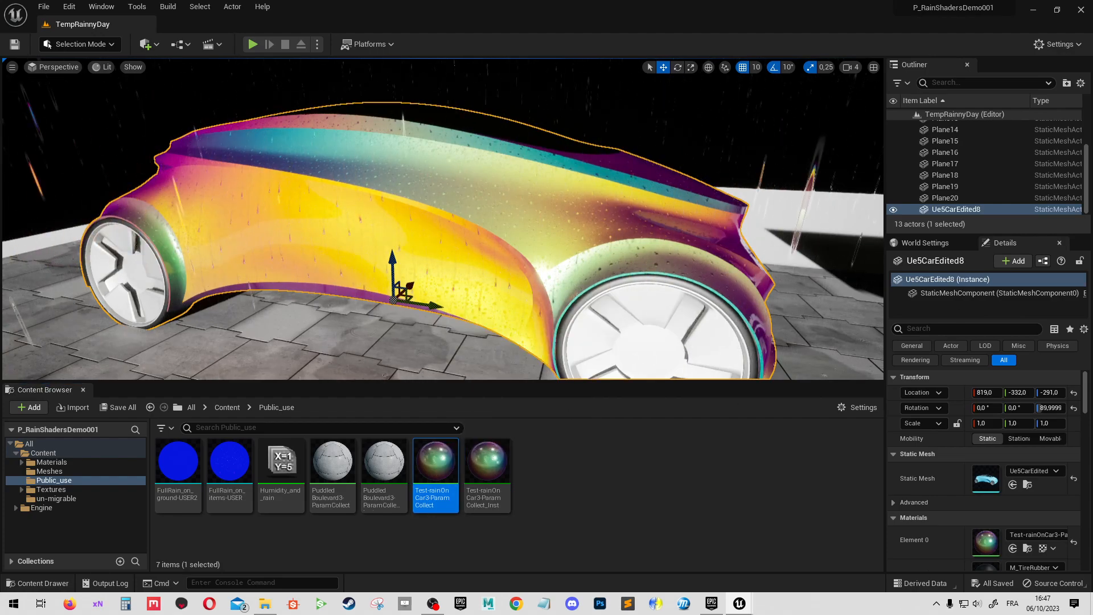
double_click(665, 24)
Step: Examine the FullRain_on_items function node, its humidity, drop scale and rain speed parameters, and its connections to the material outputs
scroll(522, 136, "up", 3)
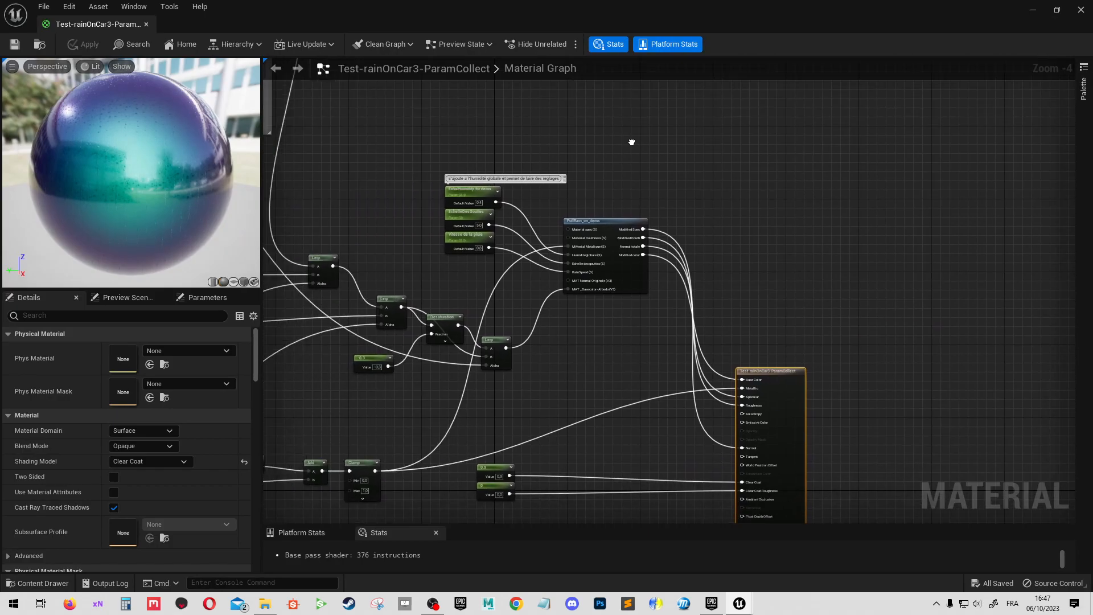
scroll(636, 229, "up", 1)
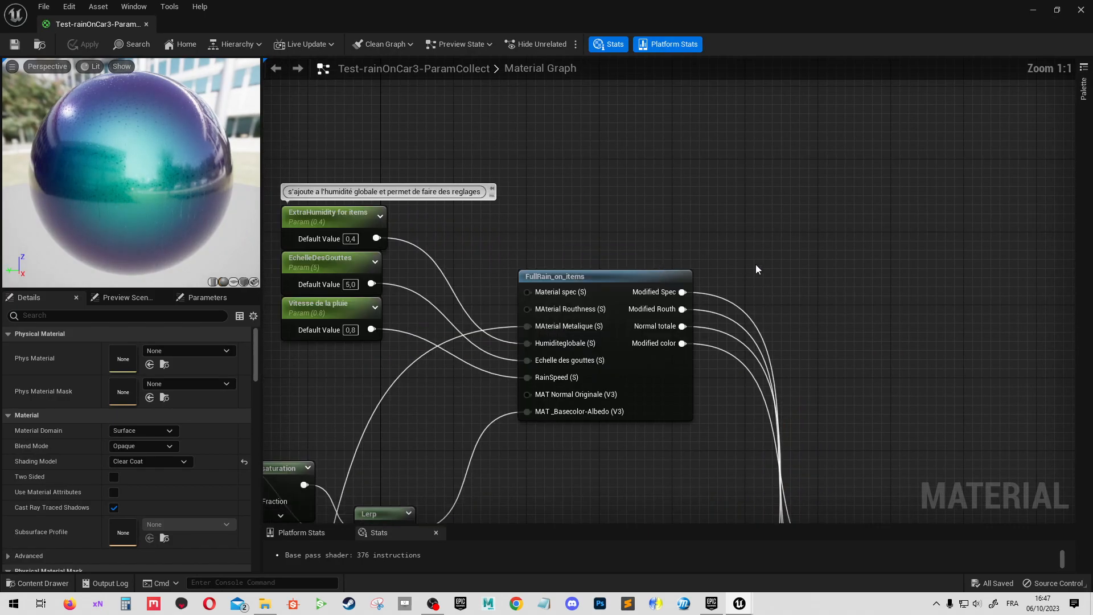
right_click_drag(700, 256, 636, 210)
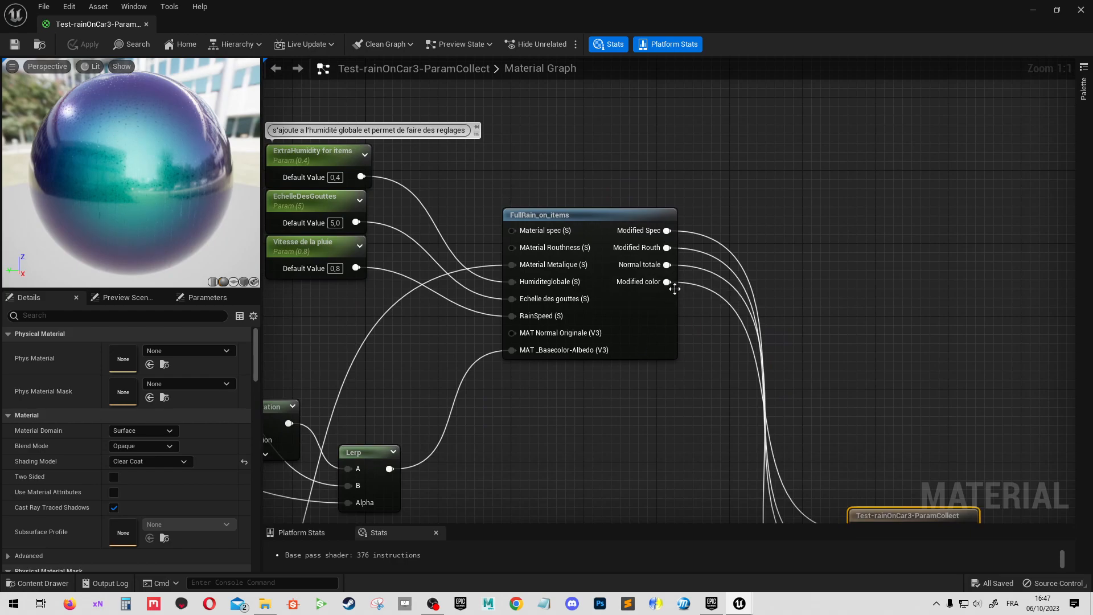
right_click_drag(472, 209, 556, 193)
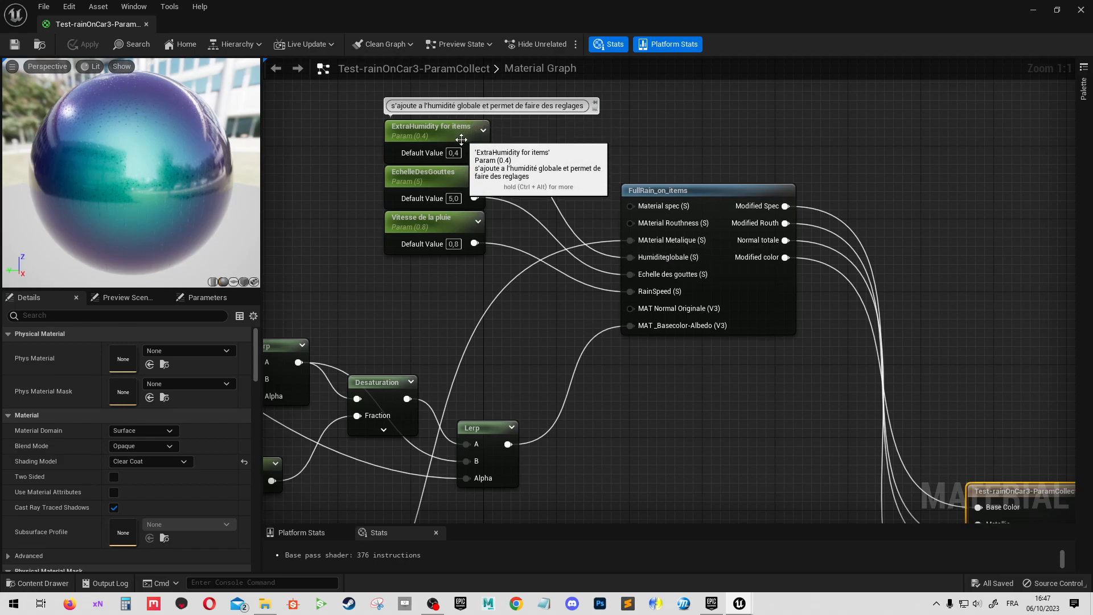
scroll(482, 303, "down", 3)
scroll(487, 303, "up", 3)
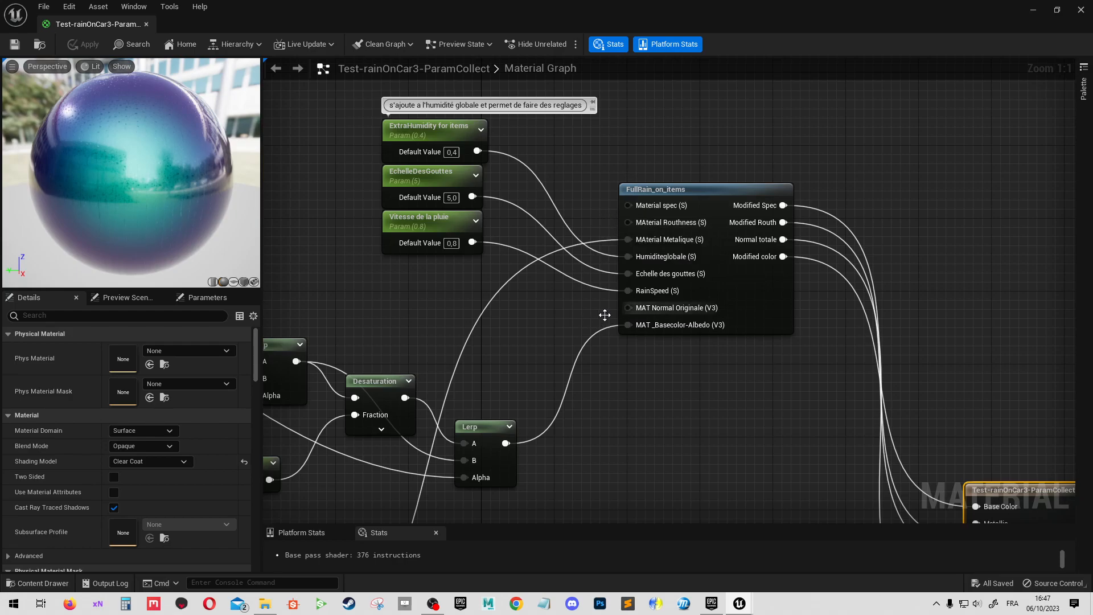
scroll(696, 201, "down", 4)
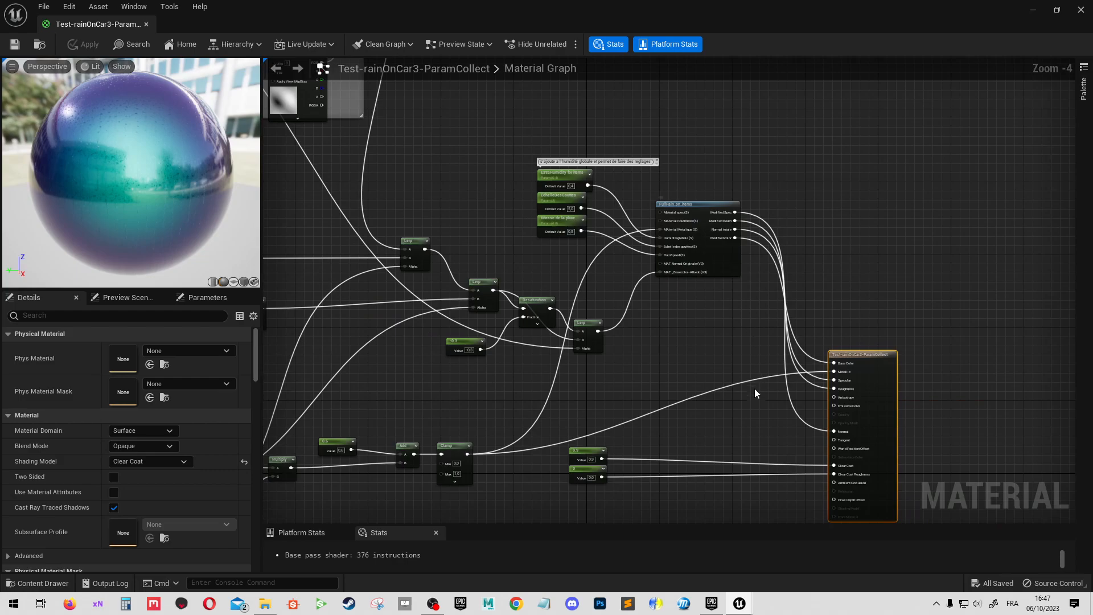
Step: Inspect the raindrops on the material's preview sphere from close up, then close the Test-rainOnCar3-ParamCollect material
left_click_drag(97, 171, 160, 188)
scroll(97, 171, "up", 5)
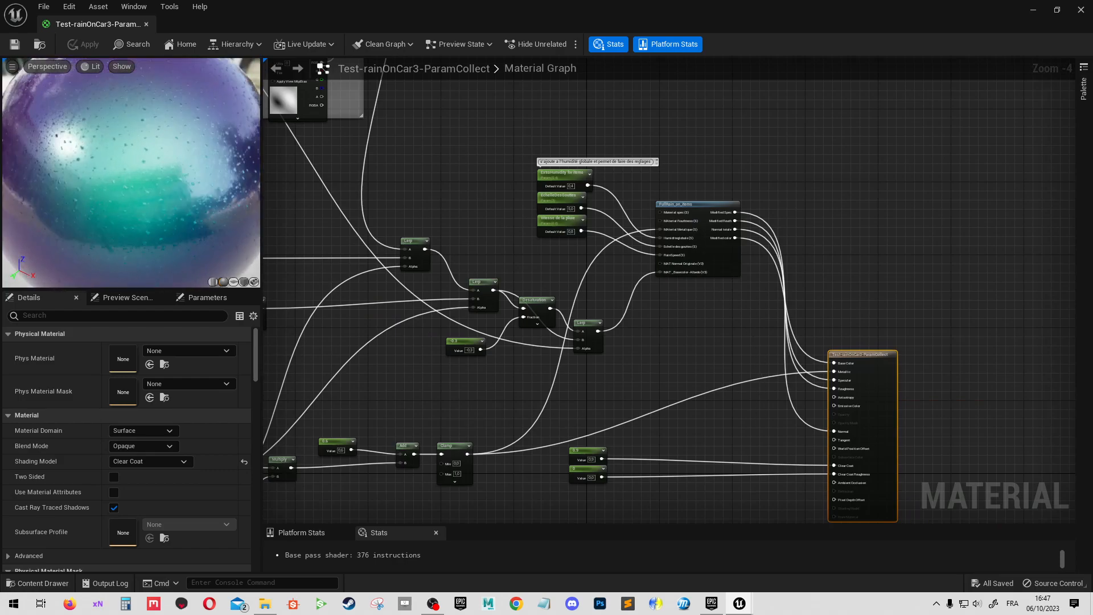
left_click_drag(97, 171, 136, 159)
scroll(97, 171, "down", 5)
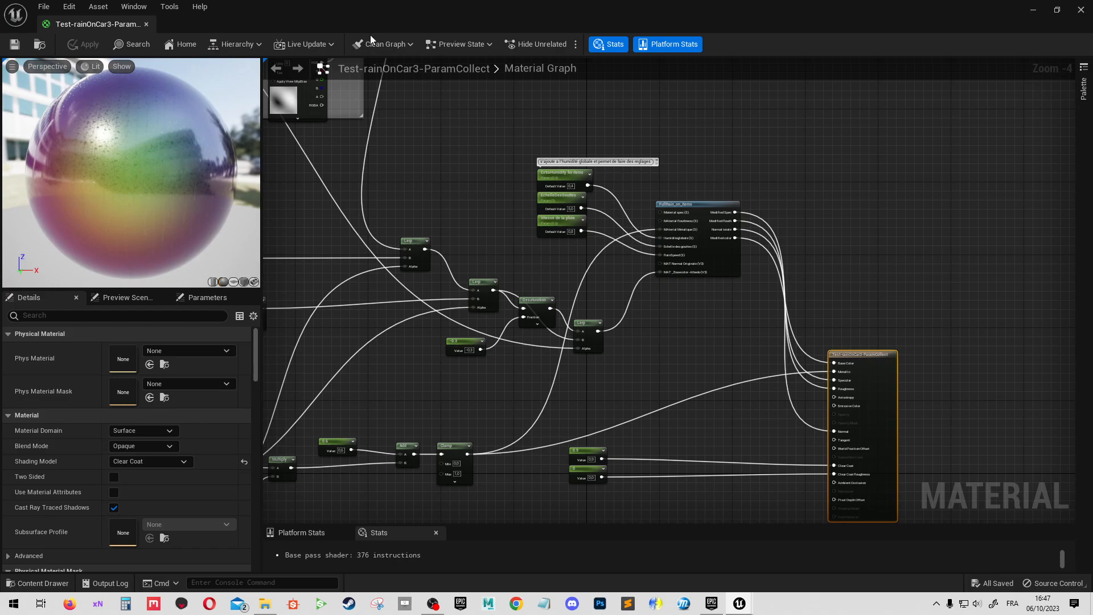
left_click(147, 24)
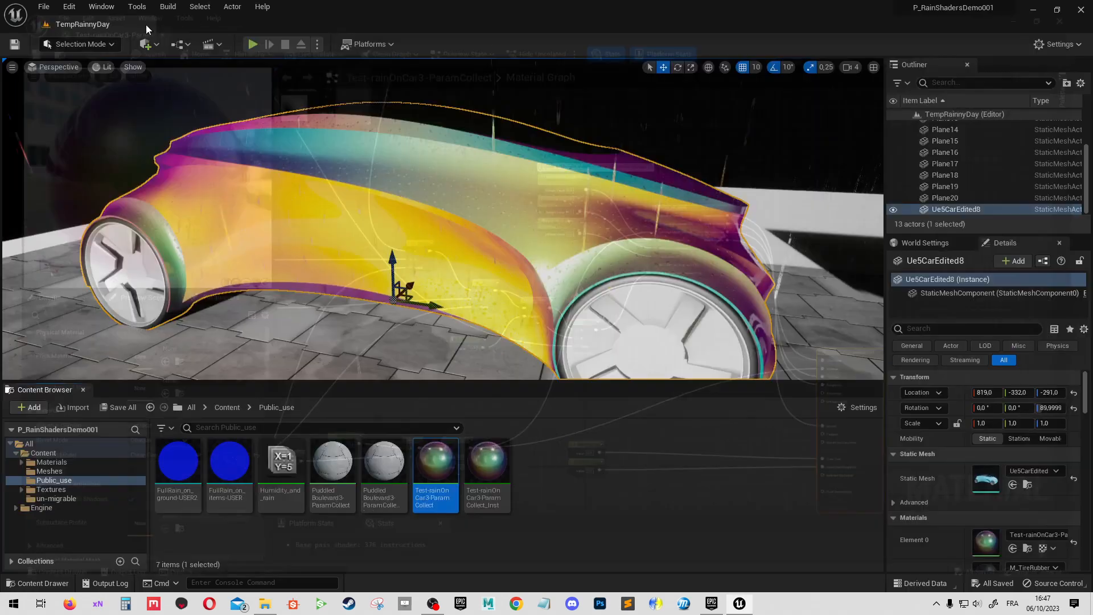
Step: Examine the car, the falling rain and the paved ground in the level from near and far
scroll(443, 143, "up", 5)
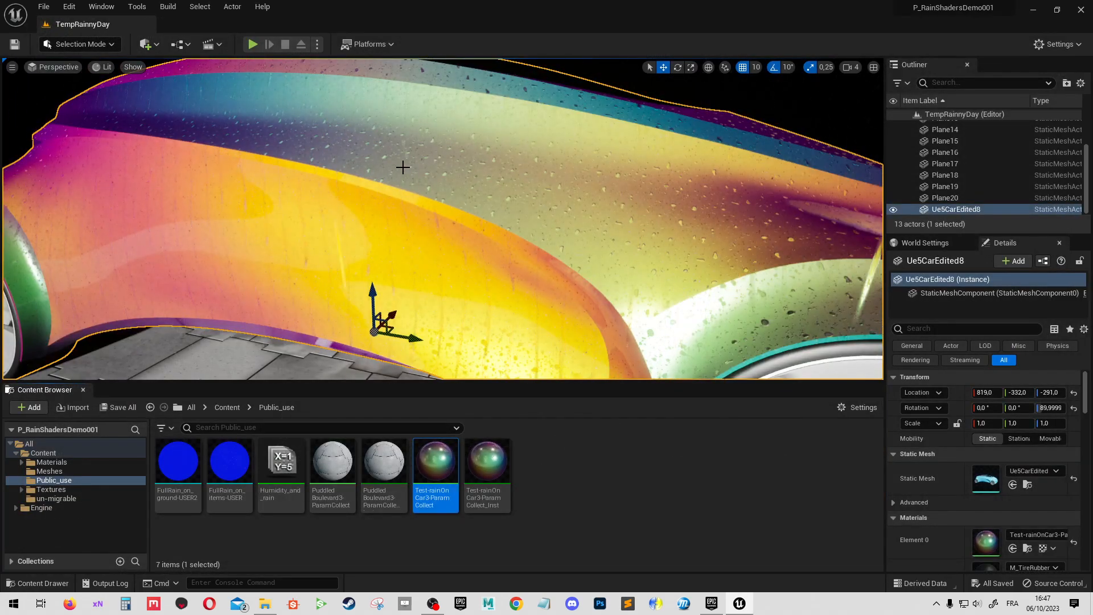
left_click_drag(345, 180, 837, 180, "alt")
scroll(455, 179, "down", 3)
right_click_drag(337, 174, 273, 239)
scroll(329, 171, "down", 5)
right_click_drag(329, 170, 373, 60)
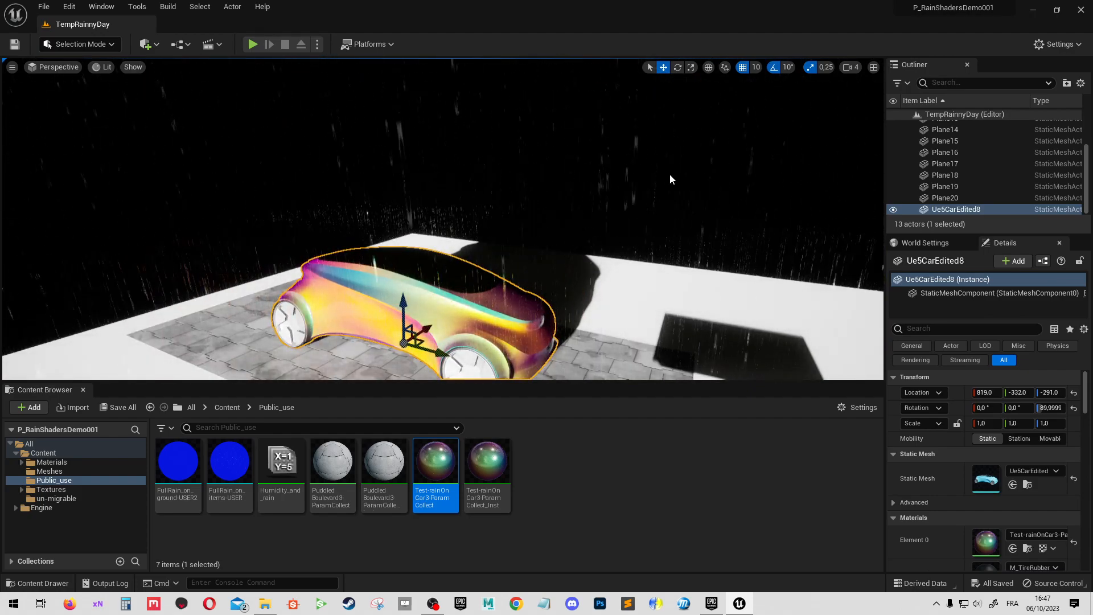
scroll(685, 180, "down", 2)
scroll(1000, 207, "up", 4)
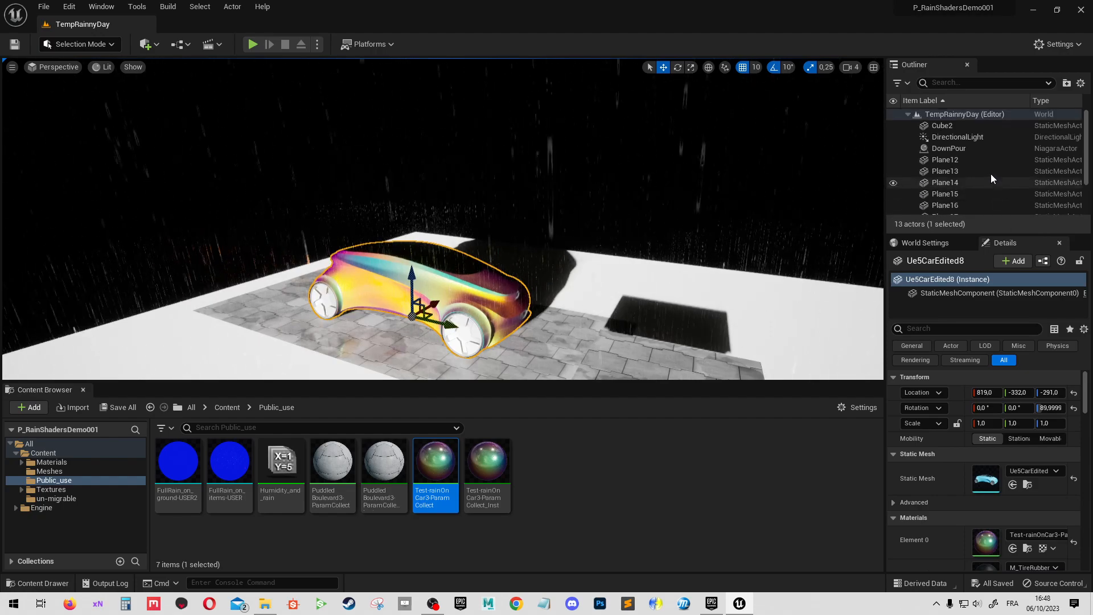
scroll(408, 211, "up", 2)
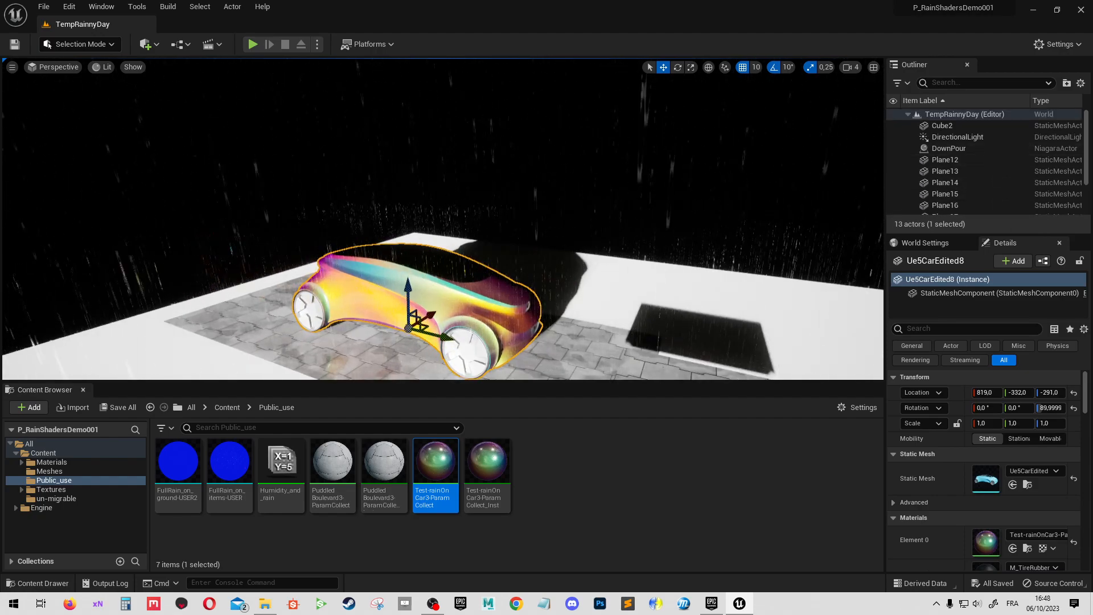
scroll(419, 223, "up", 2)
right_click_drag(424, 224, 413, 290)
scroll(401, 246, "up", 2)
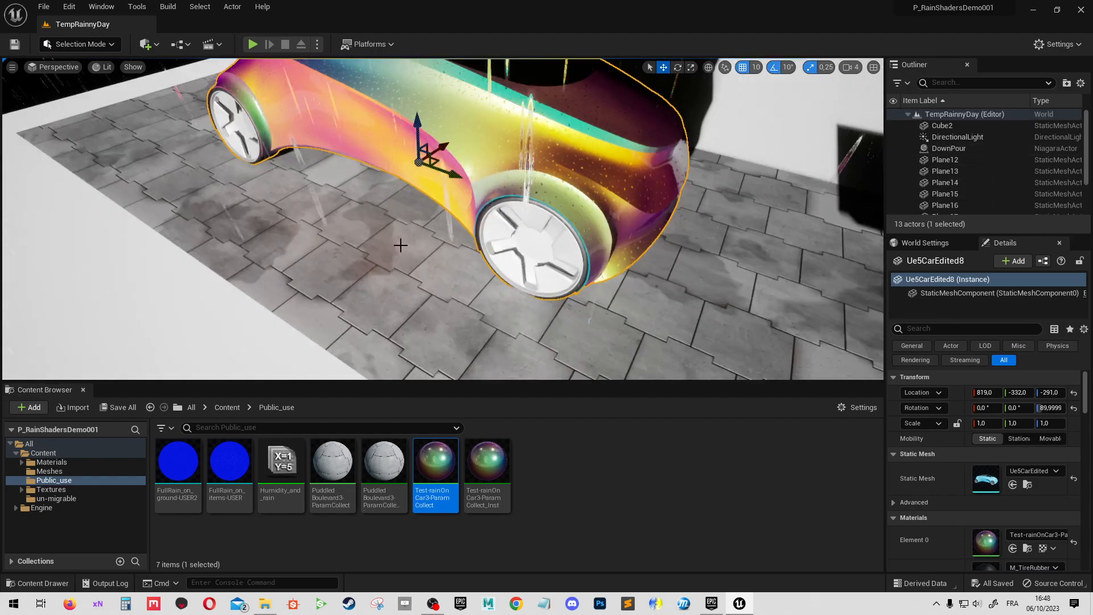
scroll(400, 245, "up", 3)
right_click_drag(400, 245, 329, 202)
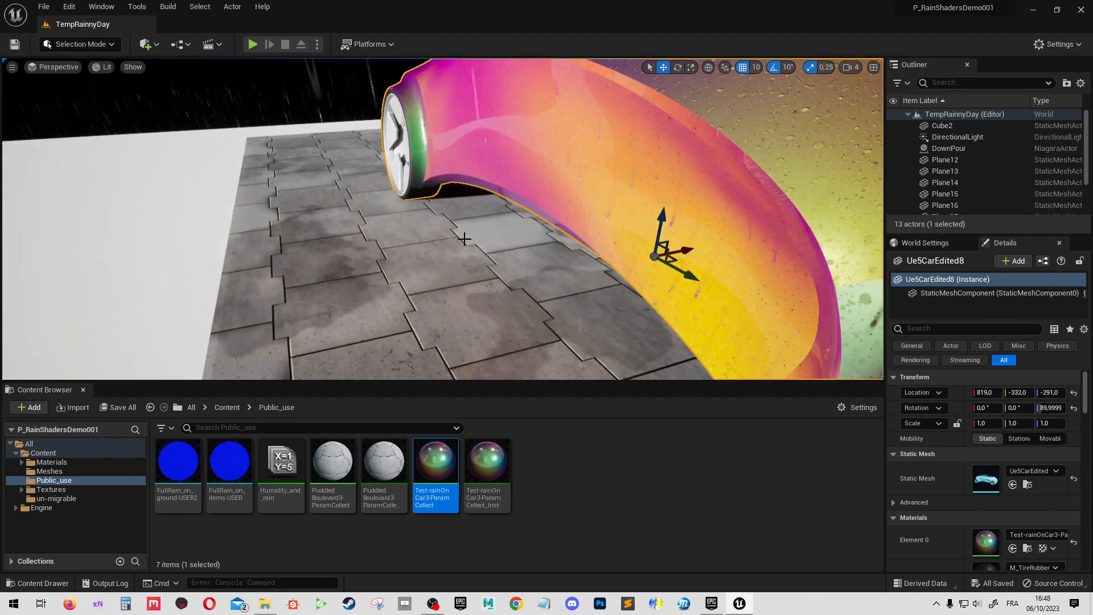
Step: Frame the paving plane Plane13 under the car and open the ground material PuddledBoulevard3-ParamCollect
left_click(351, 209)
key("f")
scroll(350, 209, "up", 4)
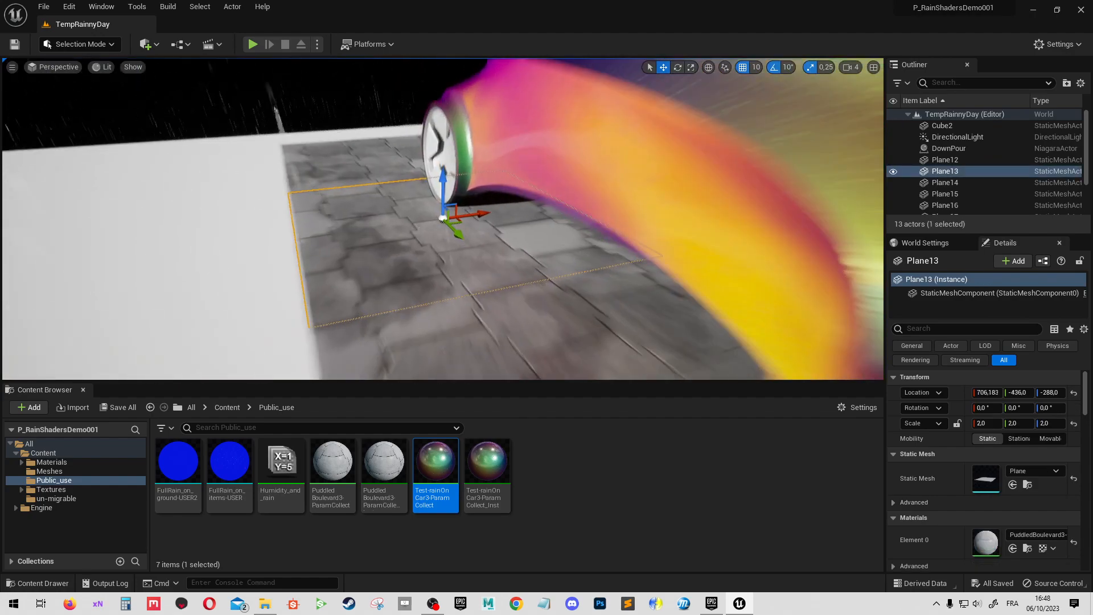
left_click_drag(350, 209, 369, 379, "alt")
double_click(350, 460)
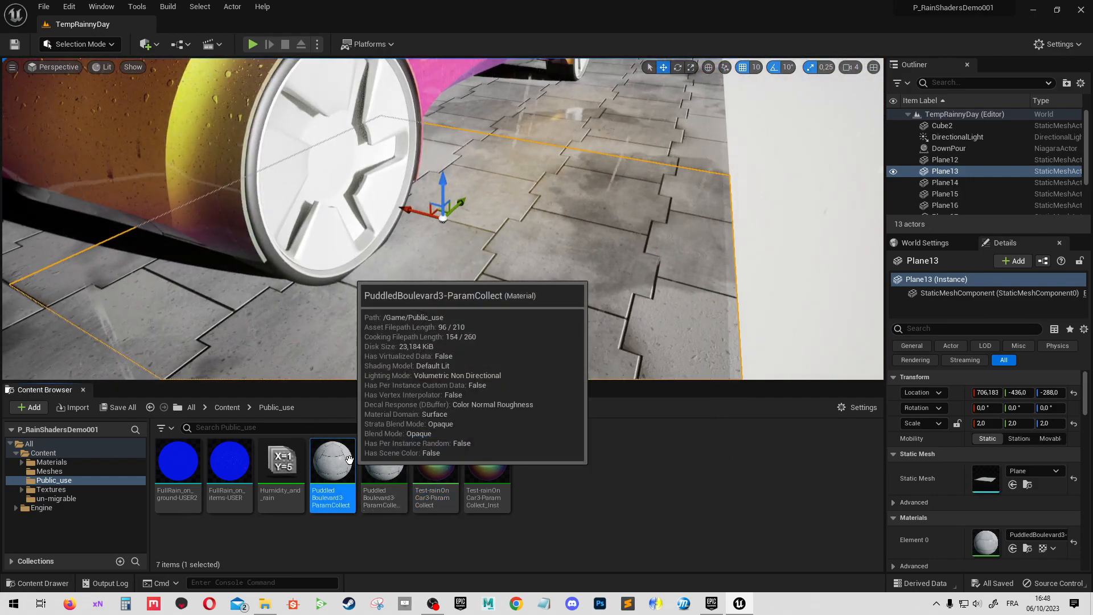
Step: Examine the FullRain_on_ground function node with its input parameters, textures and connections to the material outputs
right_click_drag(435, 264, 596, 191)
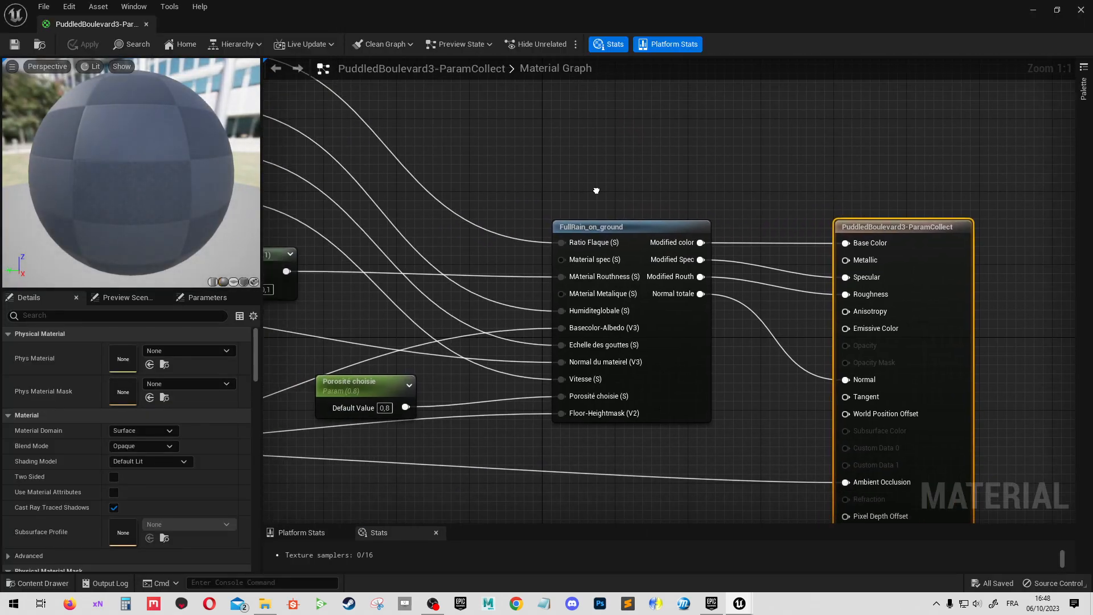
scroll(456, 187, "down", 2)
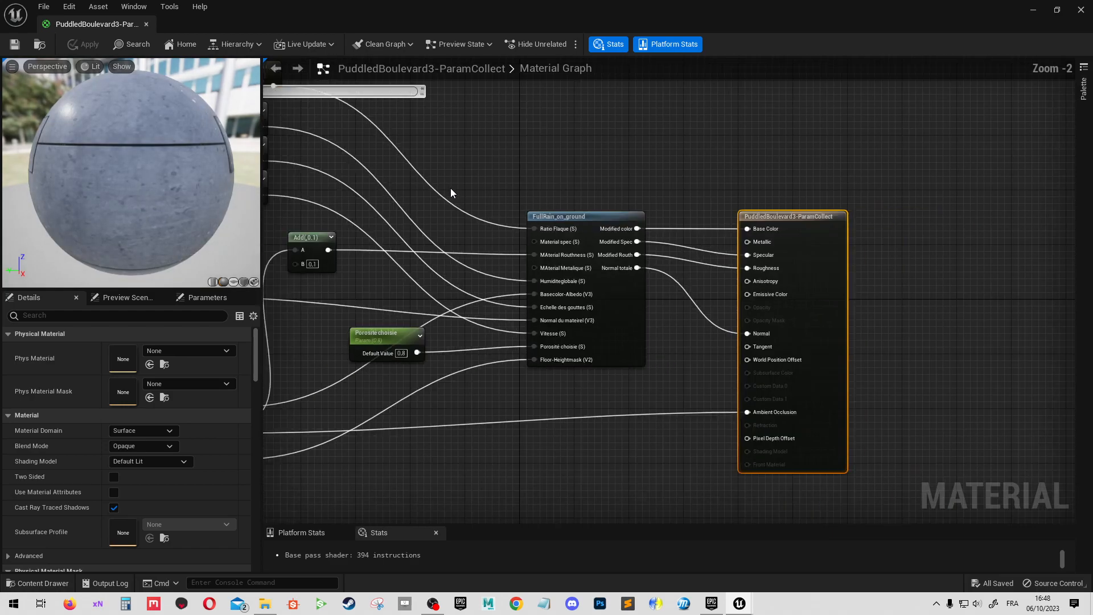
scroll(554, 214, "up", 1)
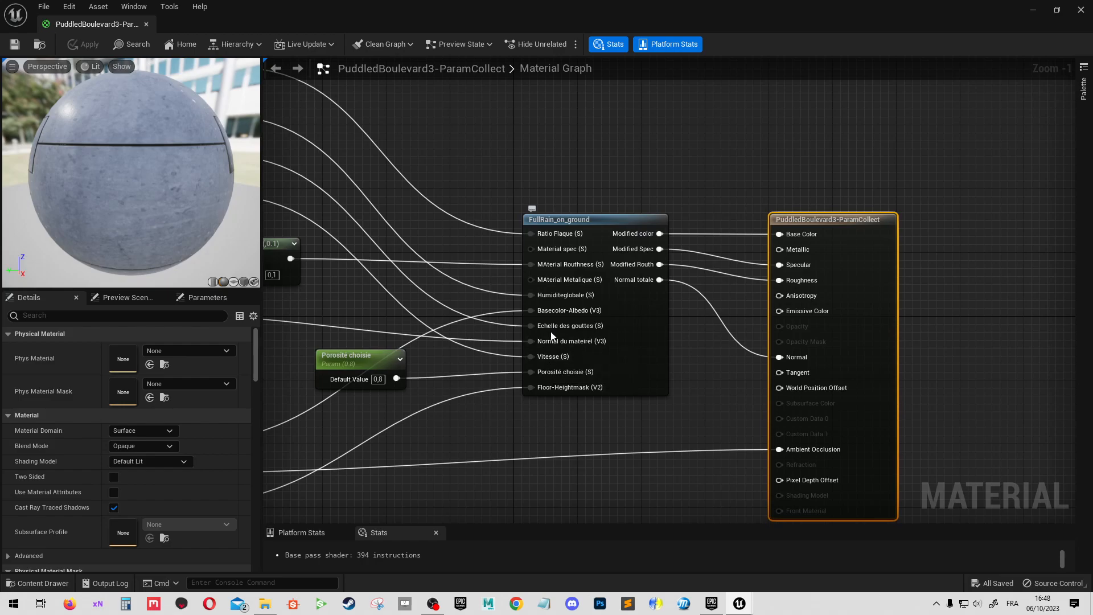
scroll(502, 196, "down", 2)
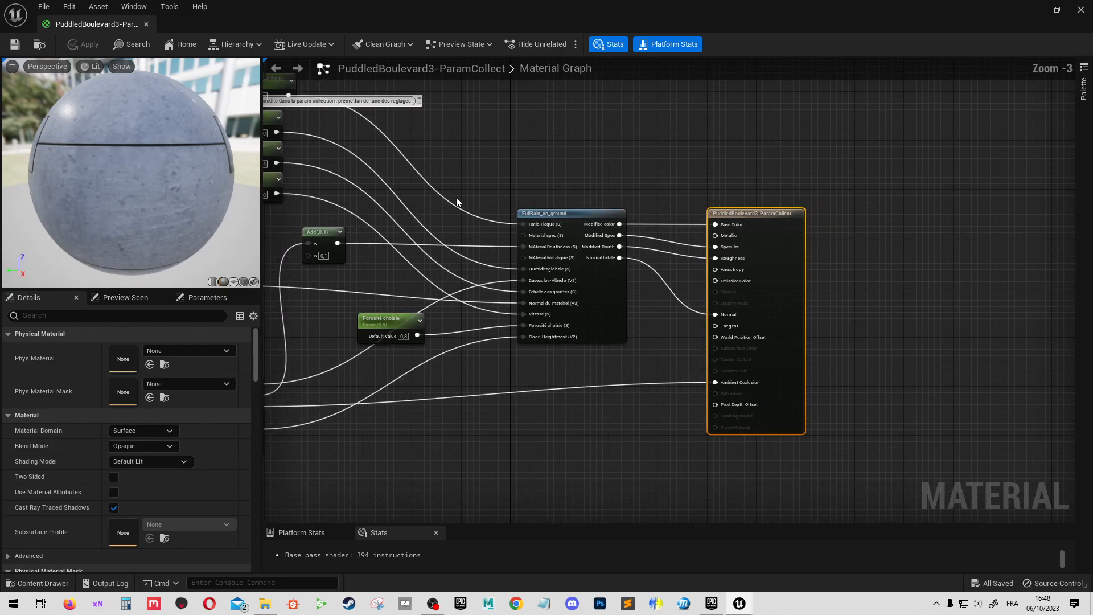
right_click_drag(456, 202, 577, 262)
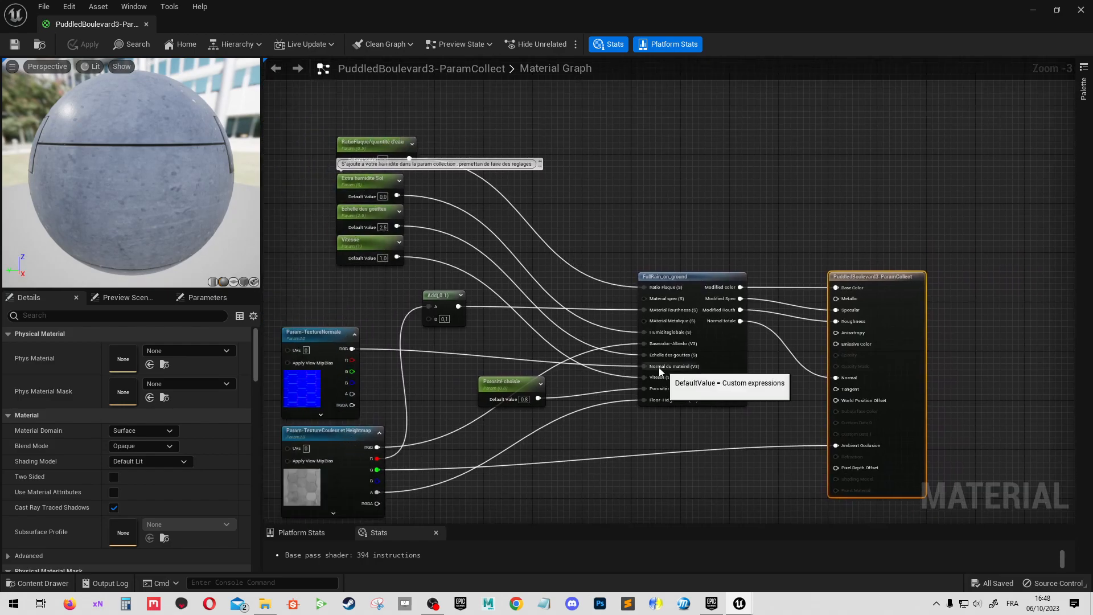
Step: Minimize the ground material editor and look over the wet paving around the car's wheel in the level
scroll(625, 319, "up", 1)
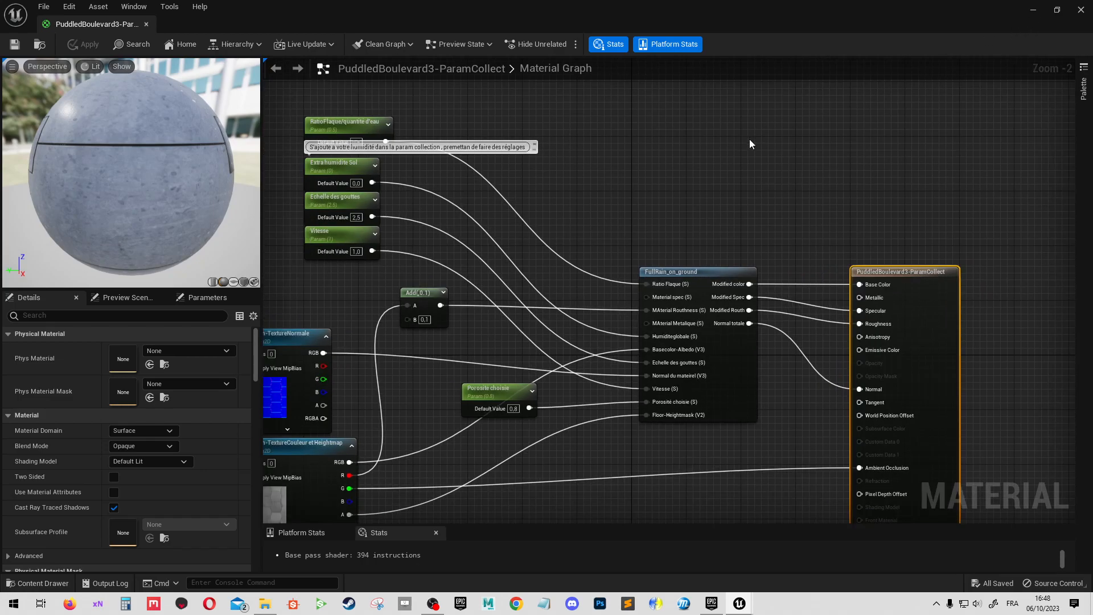
left_click(1034, 11)
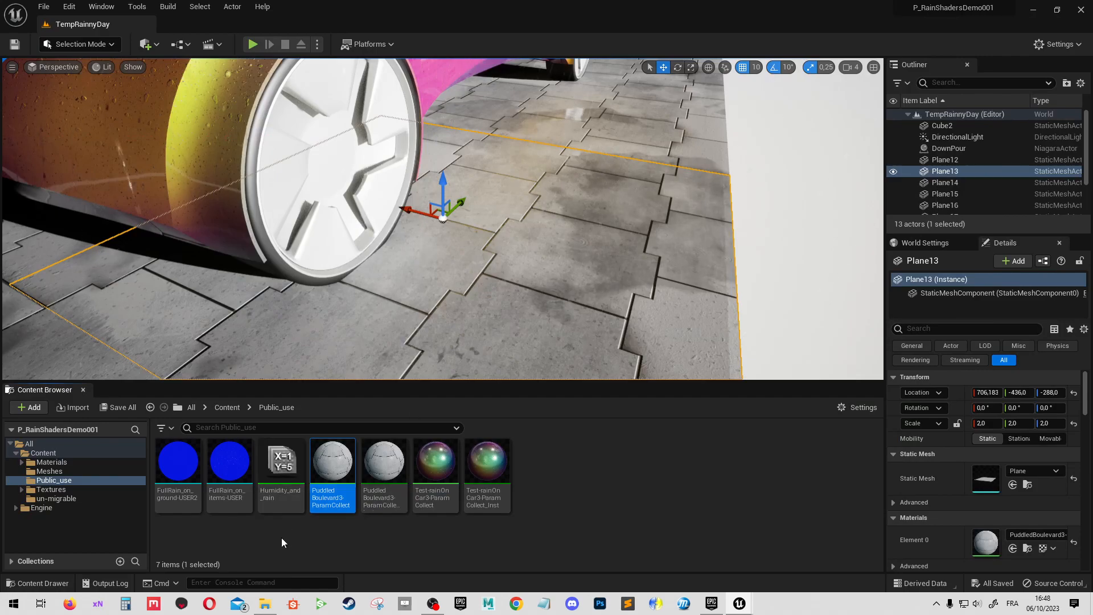
mouse_move(185, 494)
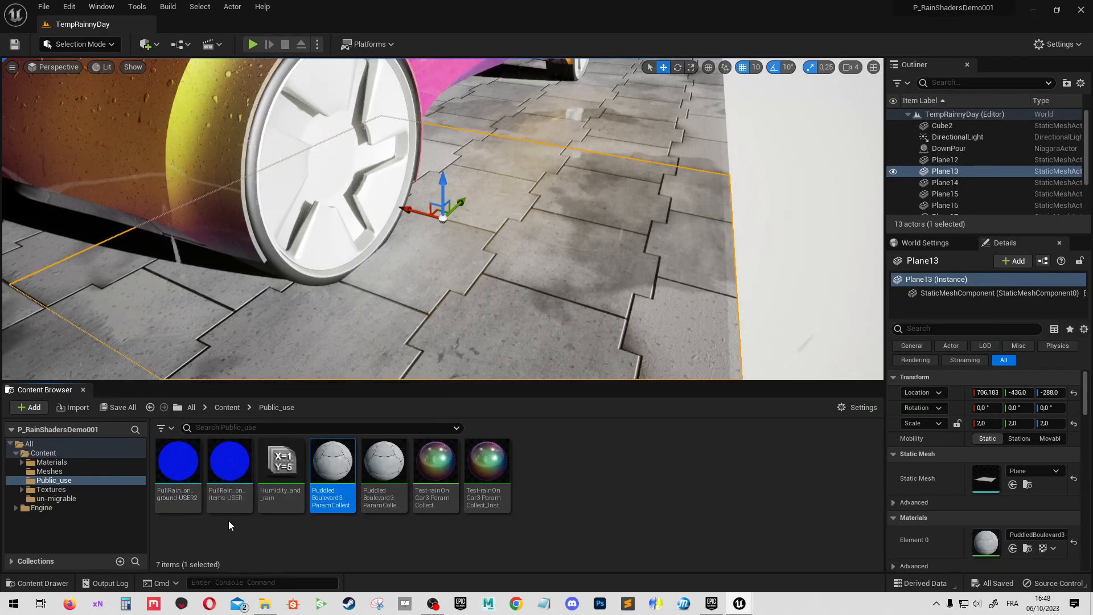
right_click_drag(296, 274, 307, 258)
right_click_drag(566, 195, 635, 122)
scroll(567, 197, "up", 4)
right_click_drag(568, 198, 597, 274)
Step: Select the paving plane Plane16 beside the car, focus on it and examine its tiles up close
left_click(495, 281)
key("f")
scroll(533, 251, "up", 3)
left_click_drag(534, 251, 513, 262, "alt")
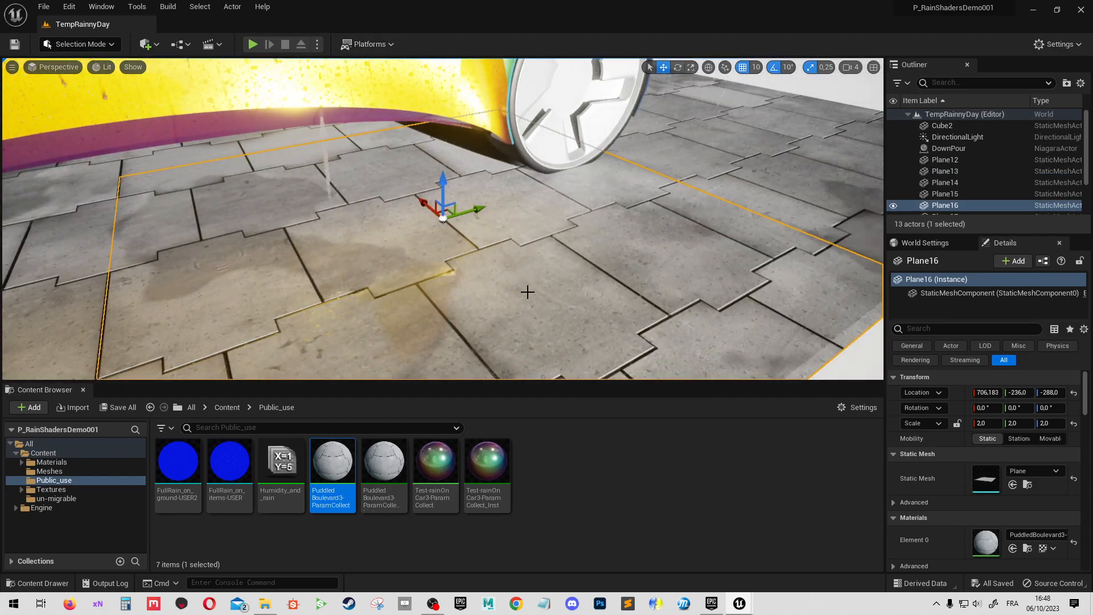
left_click_drag(556, 316, 532, 285, "alt")
right_click_drag(539, 254, 435, 313)
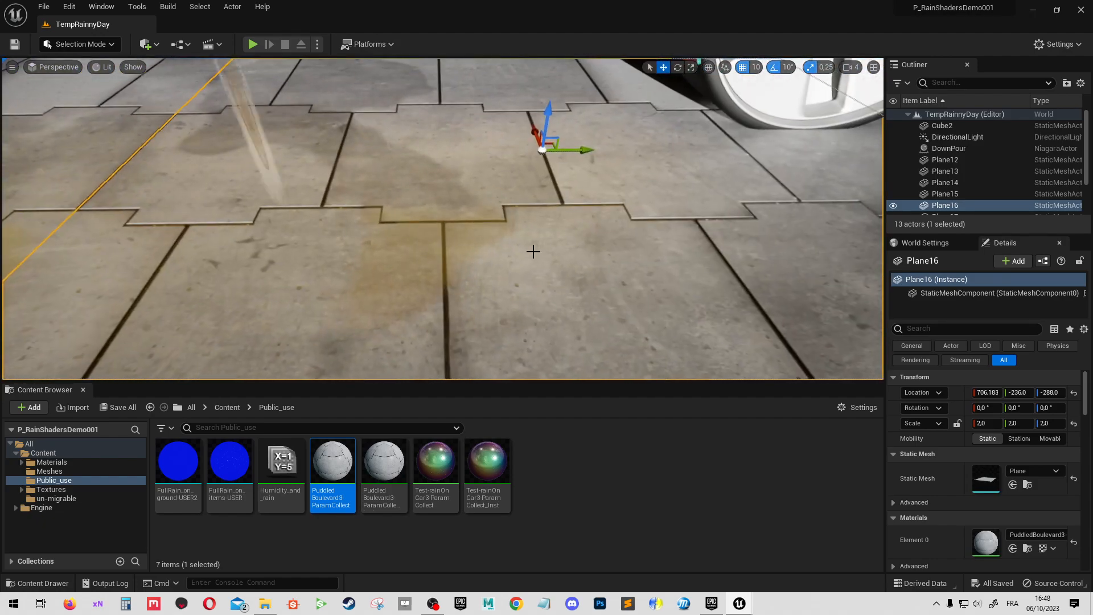
Step: Open the material instance of PuddledBoulevard3-ParamCollect and arrange its window so the level's paving stays visible beside the parameters
double_click(390, 461)
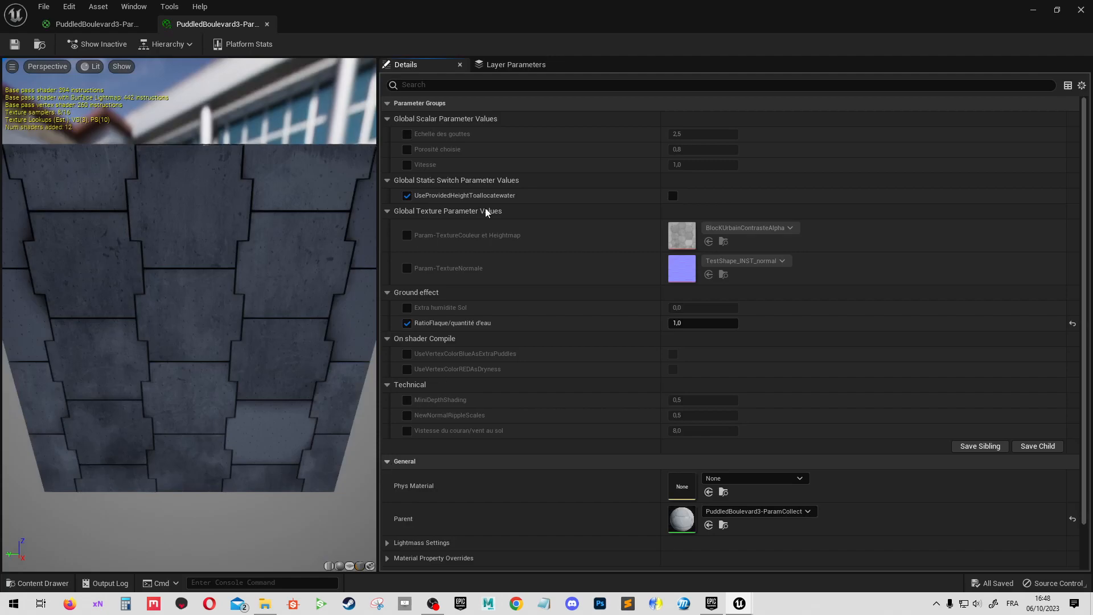
left_click_drag(238, 145, 336, 68)
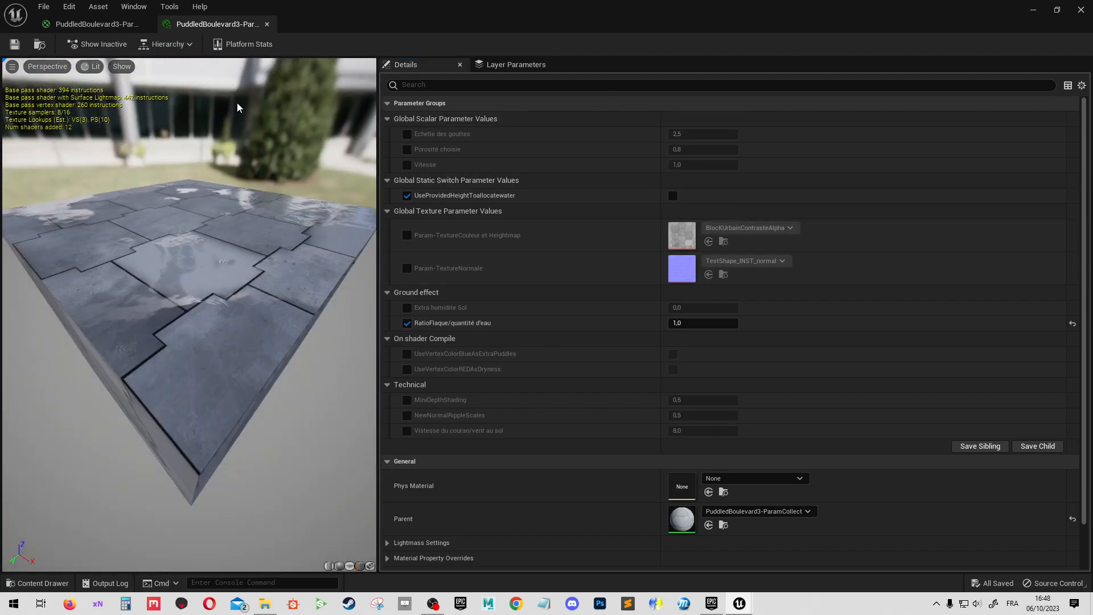
left_click_drag(571, 5, 654, 26)
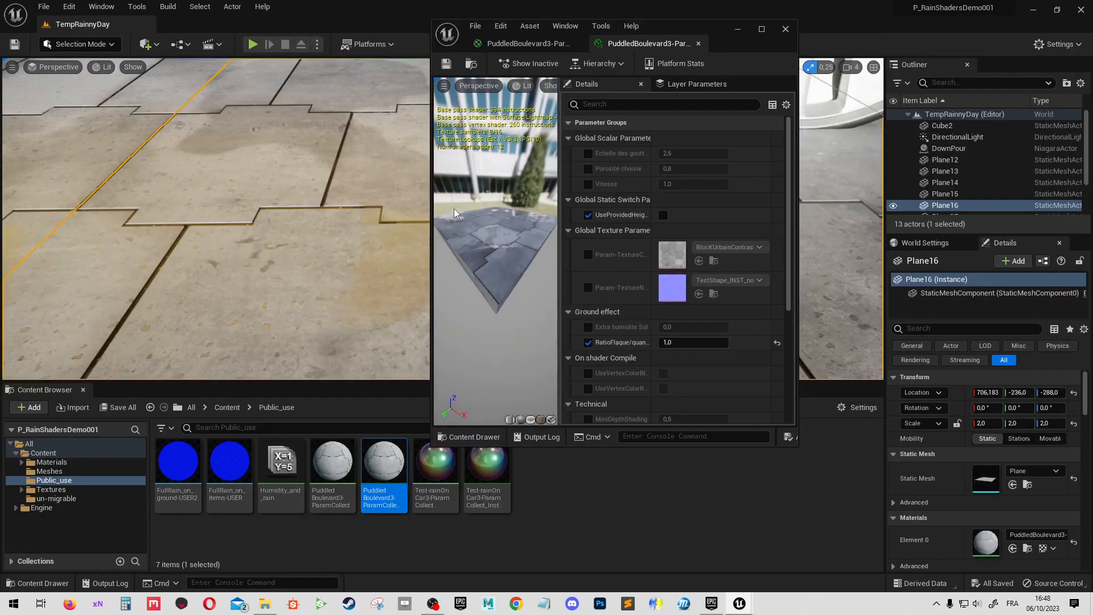
left_click_drag(431, 207, 546, 208)
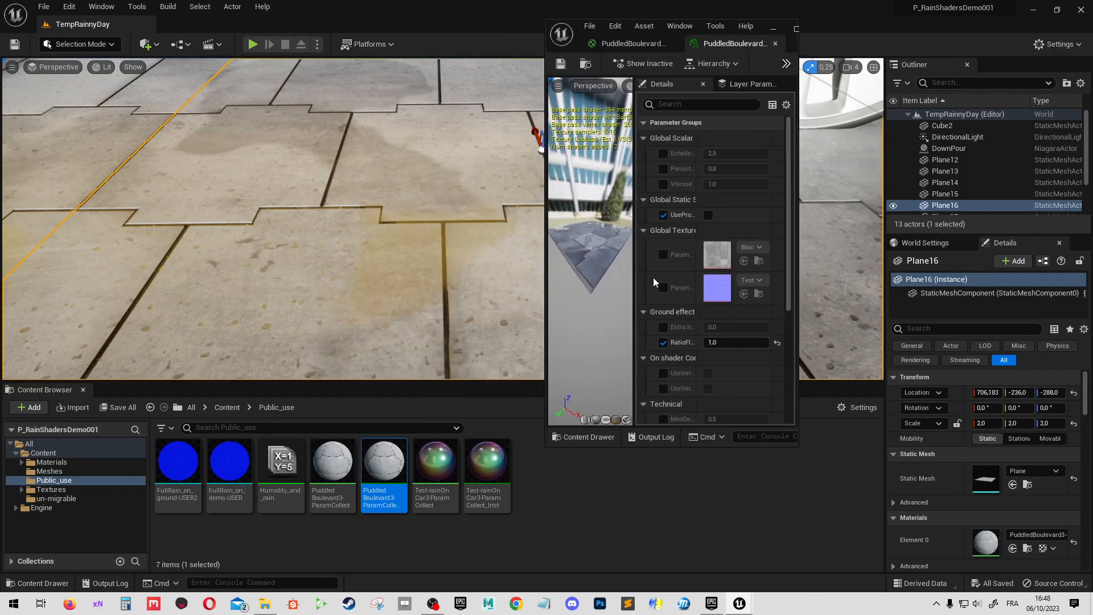
left_click_drag(798, 447, 1092, 608)
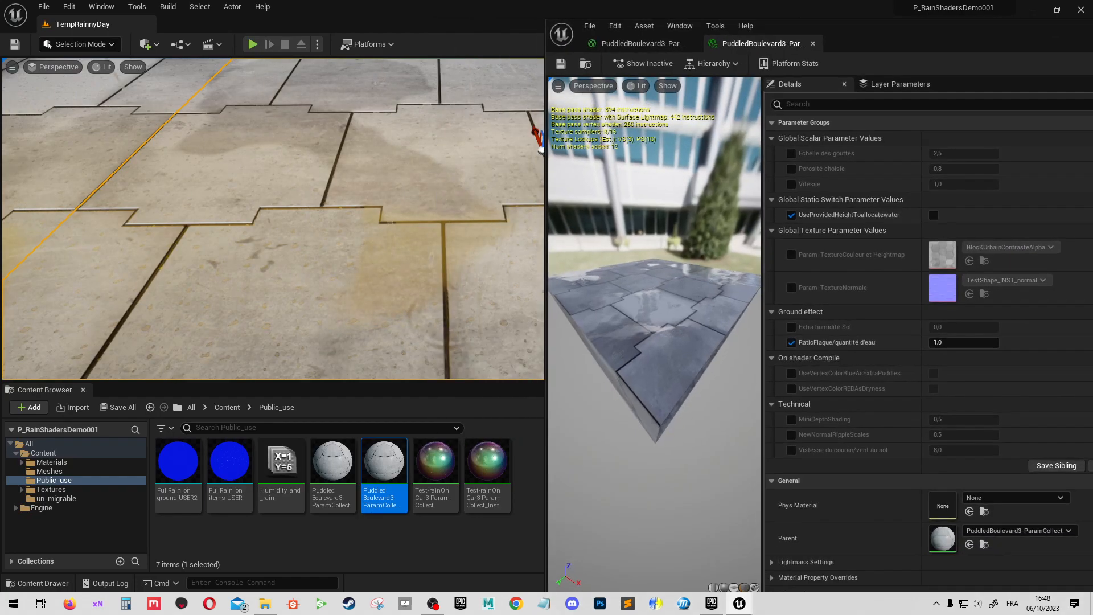
left_click_drag(932, 26, 830, 40)
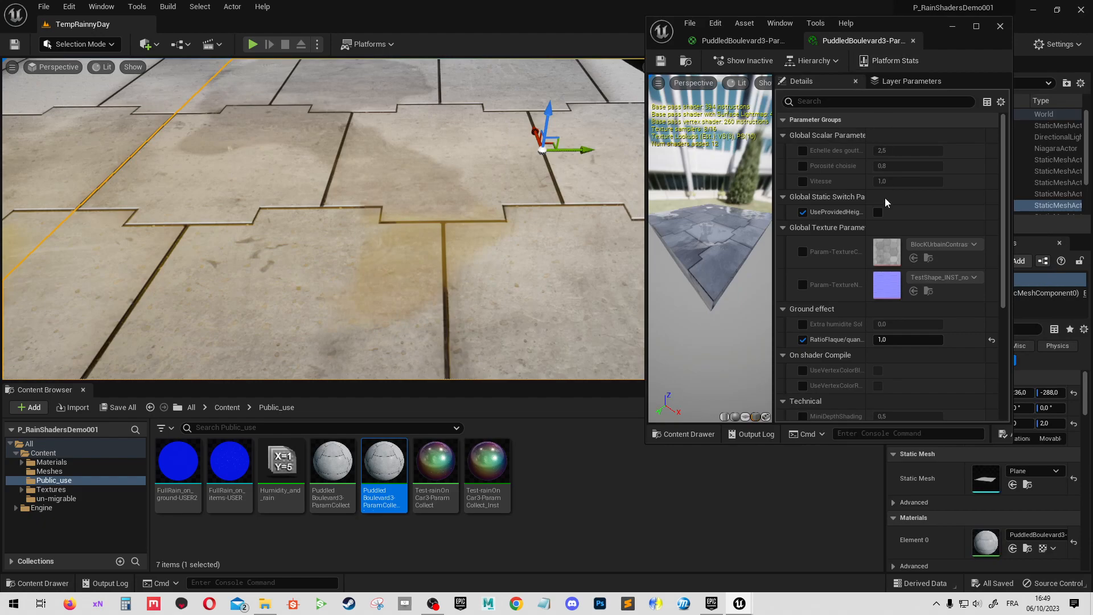
Step: Try RatioFlaque/quantité d'eau at about 1.94 and about 0.3 on the ground instance while viewing the paving
right_click_drag(481, 189, 522, 197)
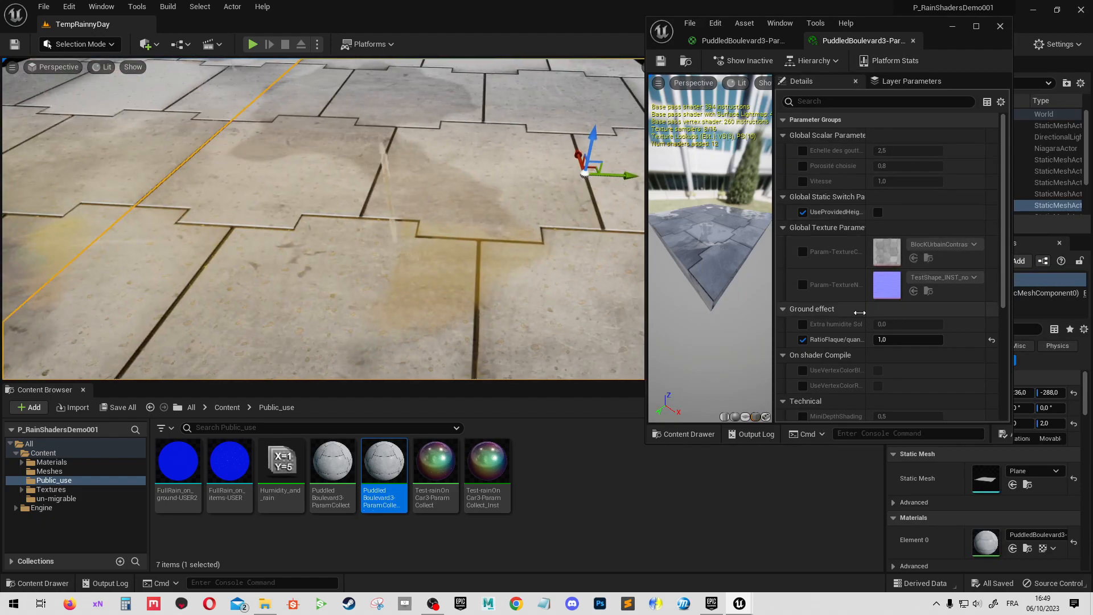
right_click_drag(480, 232, 393, 233)
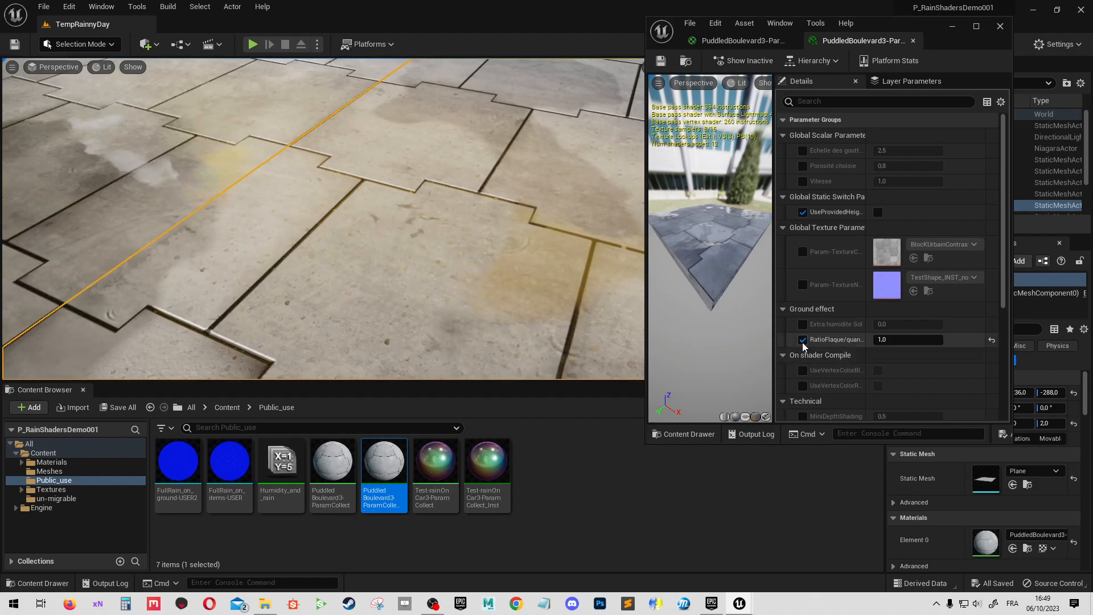
right_click_drag(310, 248, 233, 226)
right_click_drag(377, 263, 379, 307)
mouse_move(478, 280)
right_mouse_down()
mouse_move(469, 259)
mouse_move(485, 288)
right_mouse_up()
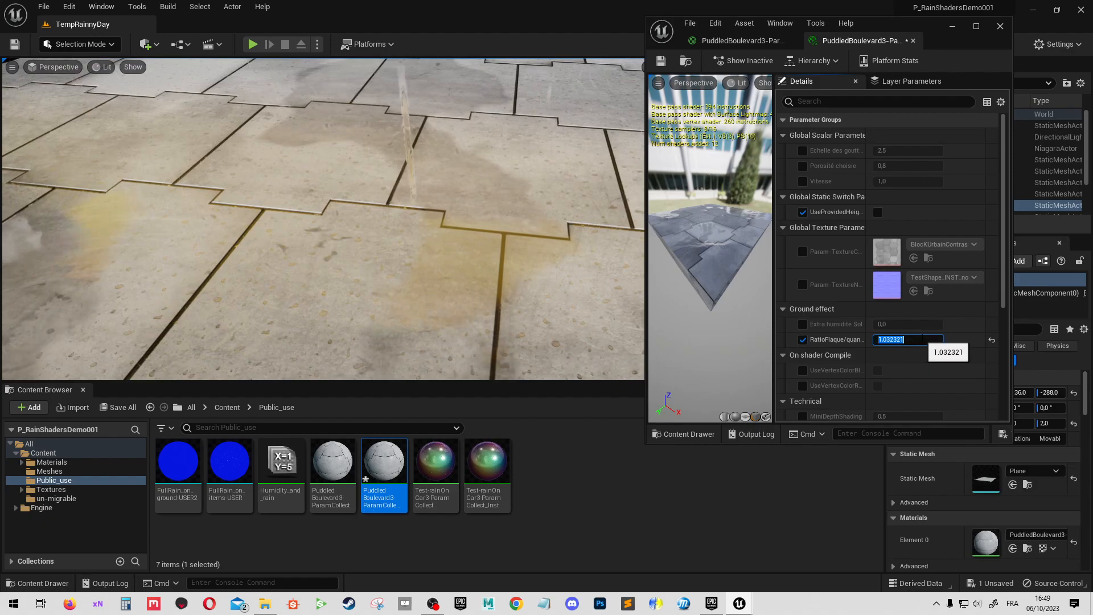
left_click_drag(891, 338, 916, 337)
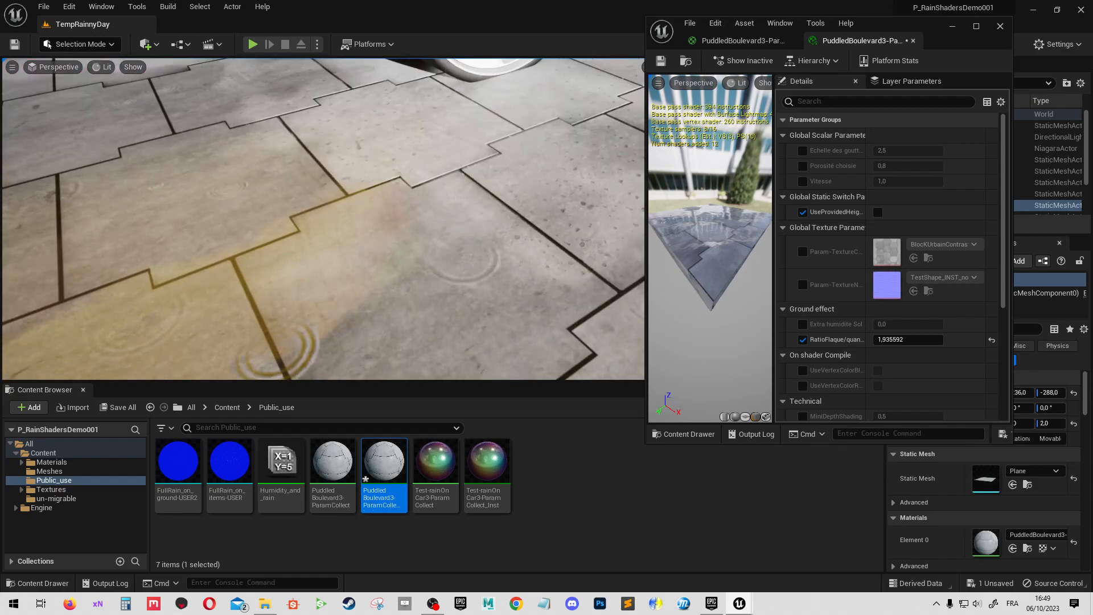
left_click_drag(912, 340, 865, 341)
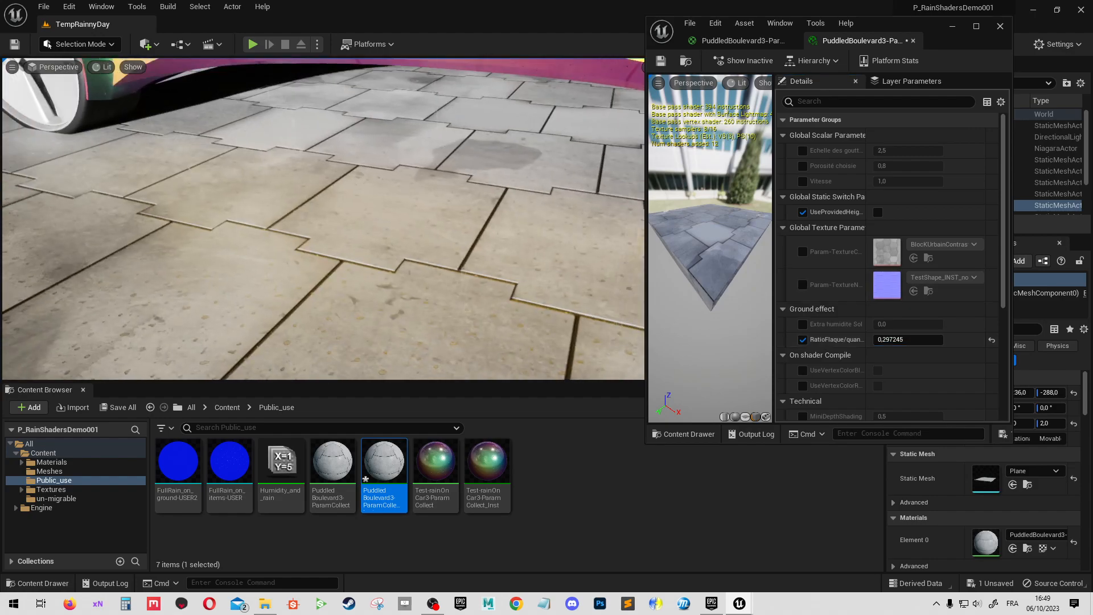
Step: Set RatioFlaque/quantité d'eau to 0.716 and inspect the paving near the car's wheels
left_click(991, 339)
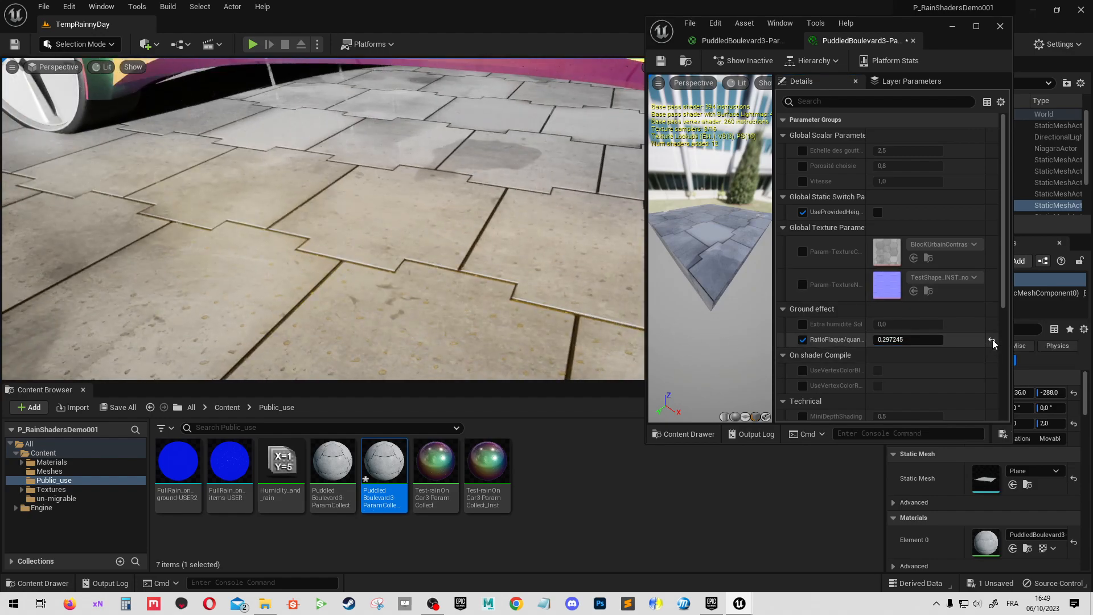
left_click(888, 338)
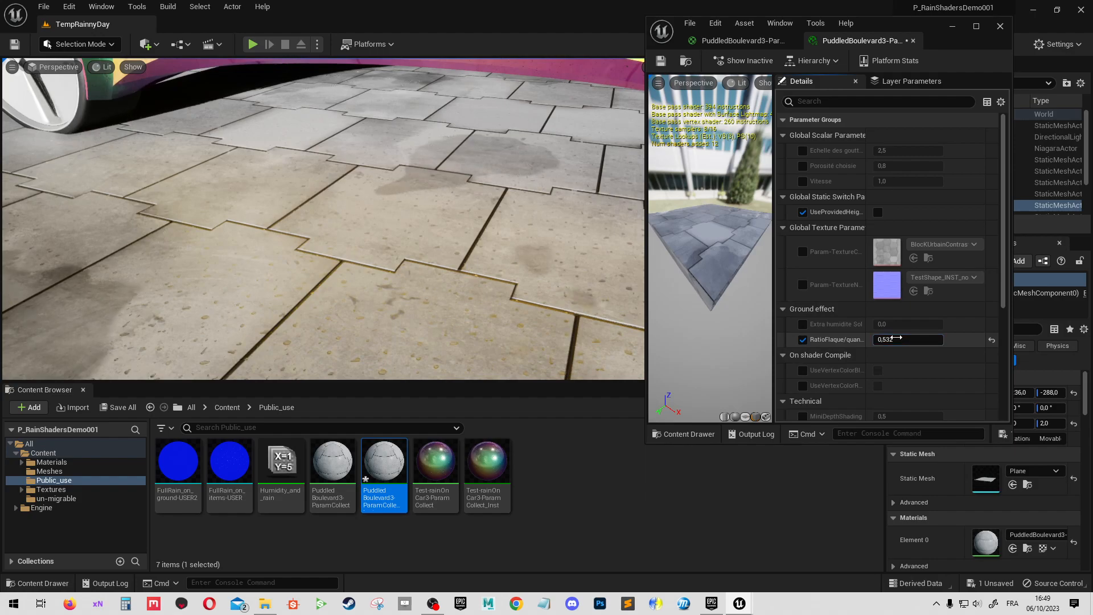
left_click_drag(896, 338, 925, 338)
right_click_drag(337, 189, 273, 177)
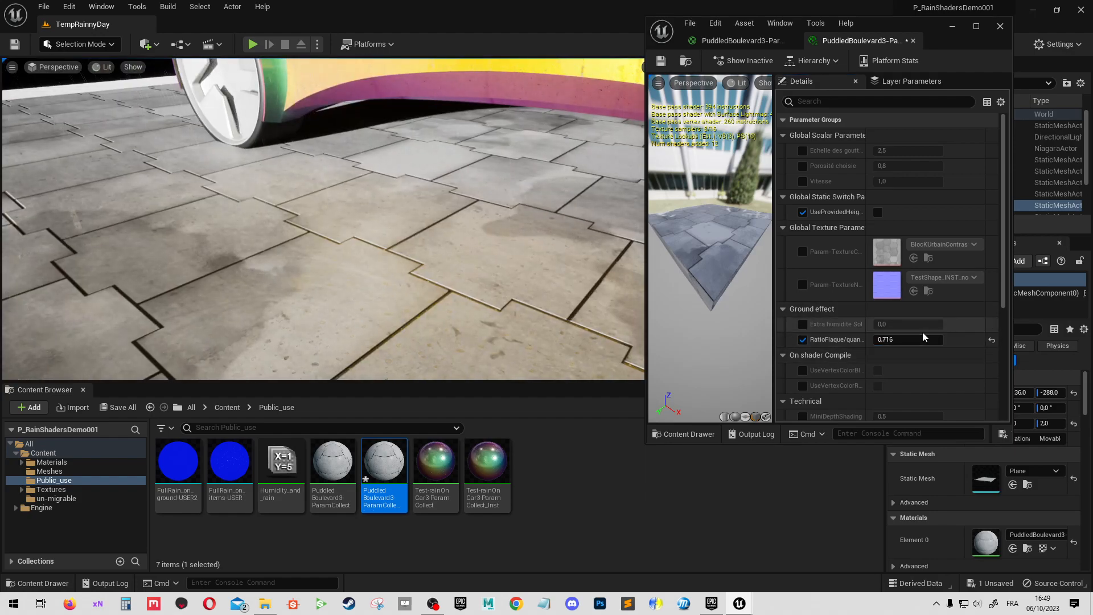
right_click_drag(345, 203, 367, 262)
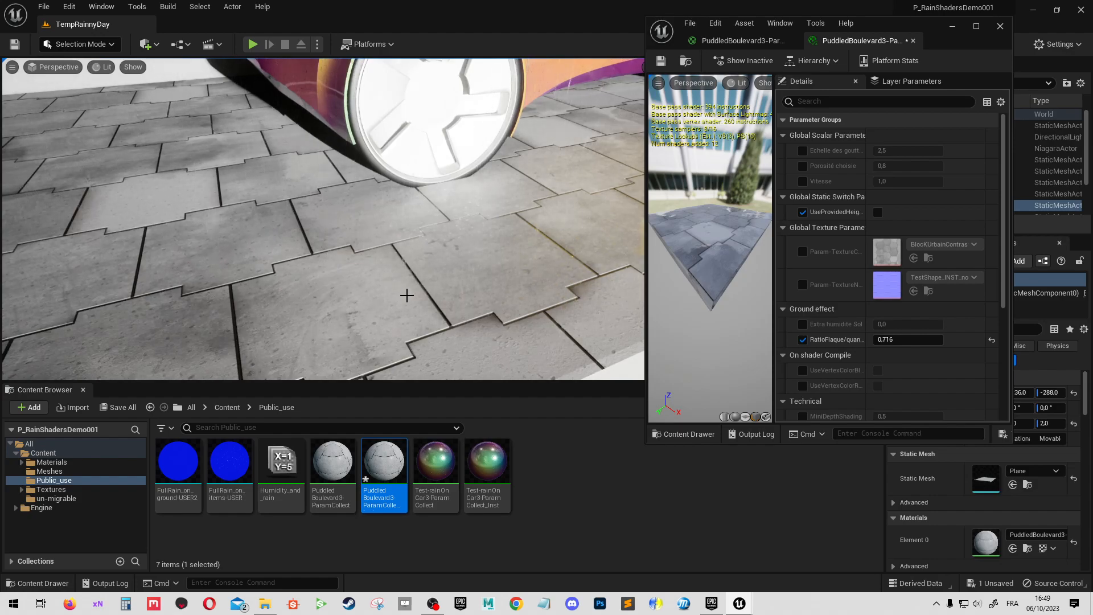
Step: Turn on UseProvidedHeightToallocatewater and try RatioFlaque/quantité d'eau at 2 and 0.1, finishing at 0.5
mouse_move(822, 213)
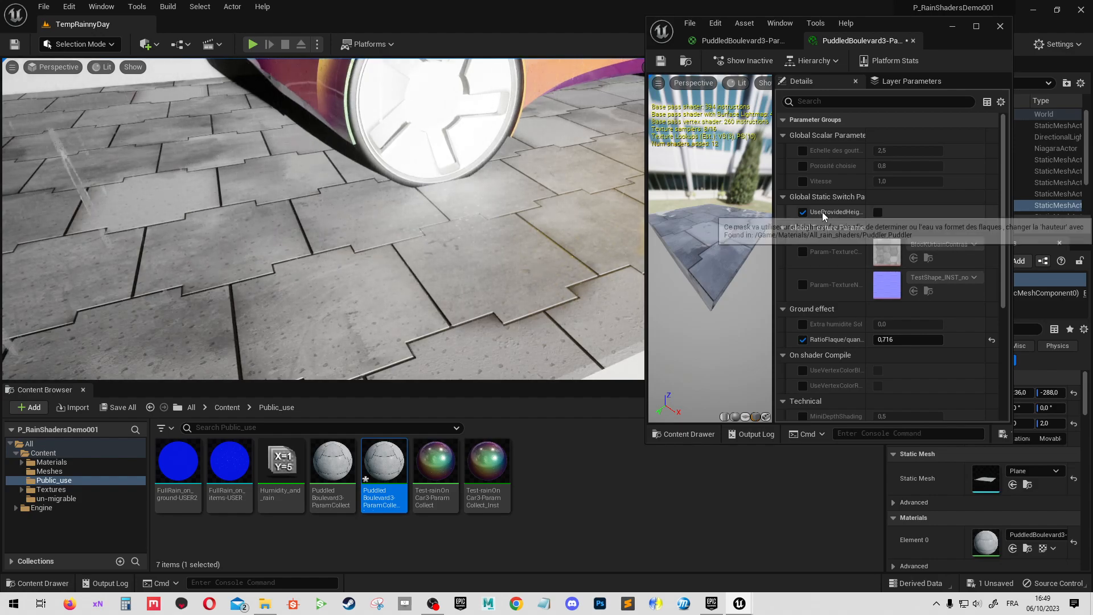
left_click(877, 212)
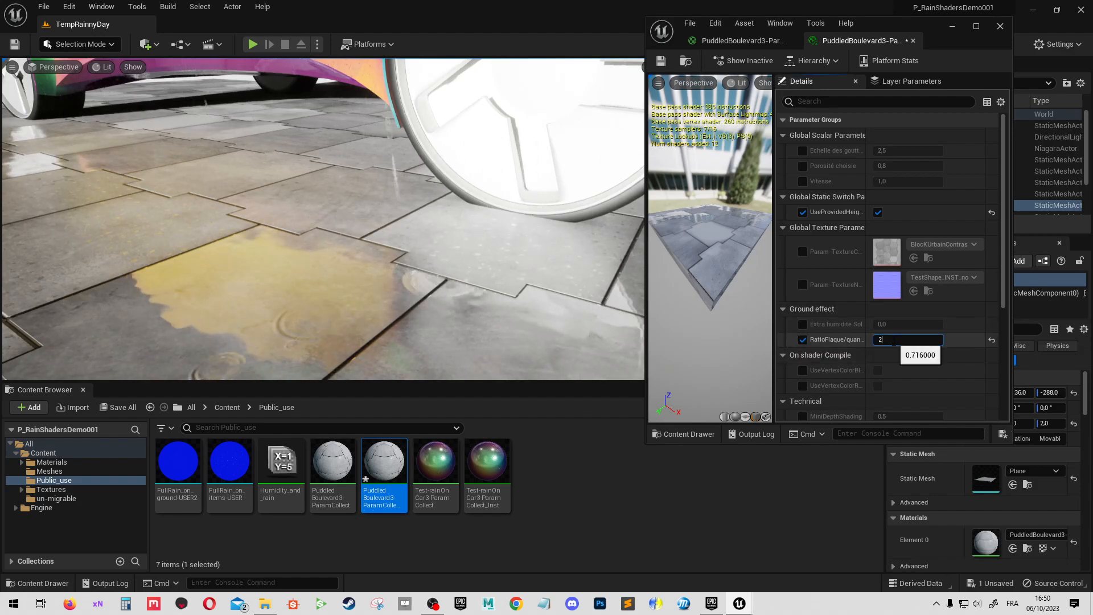
key("Return")
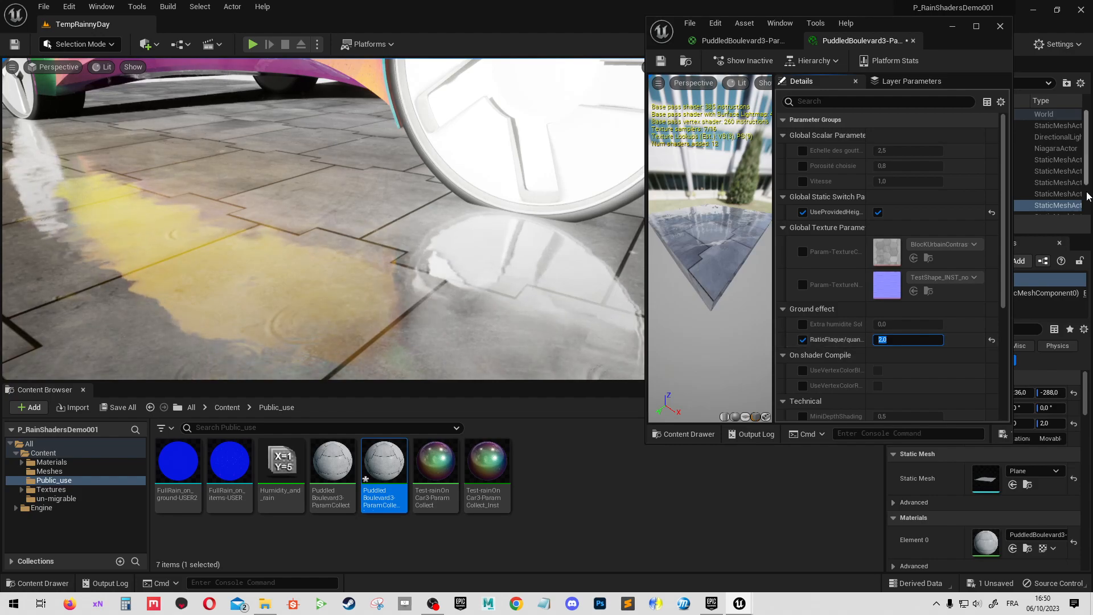
type(".1")
key("Return")
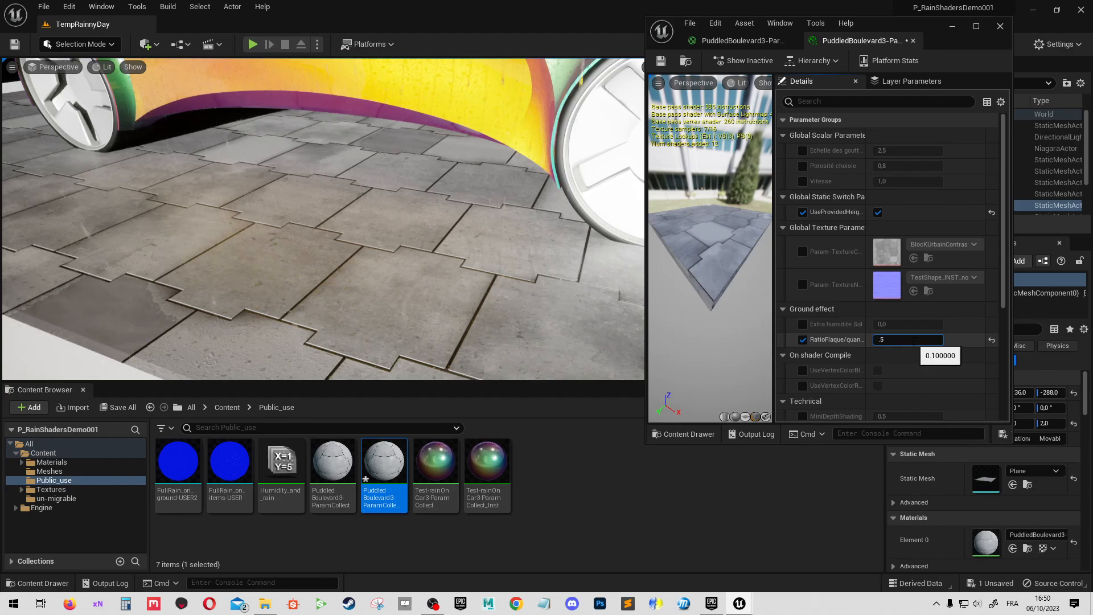
key("Return")
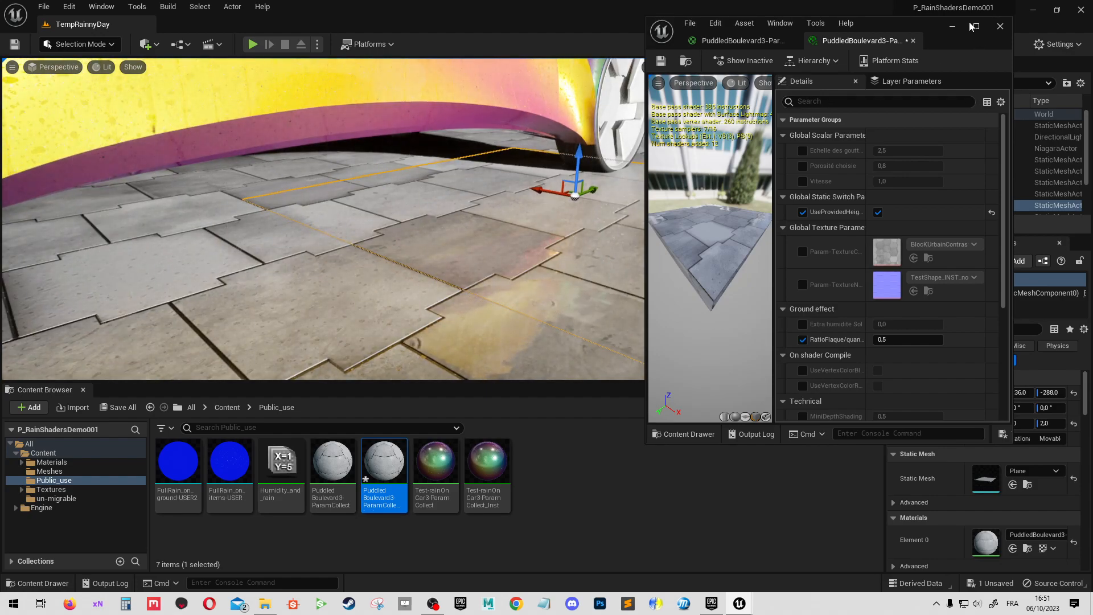
Step: Minimize the ground instance window, open the Humidity_and_rain parameter collection and hide the selection gizmo in the level view
left_click(952, 26)
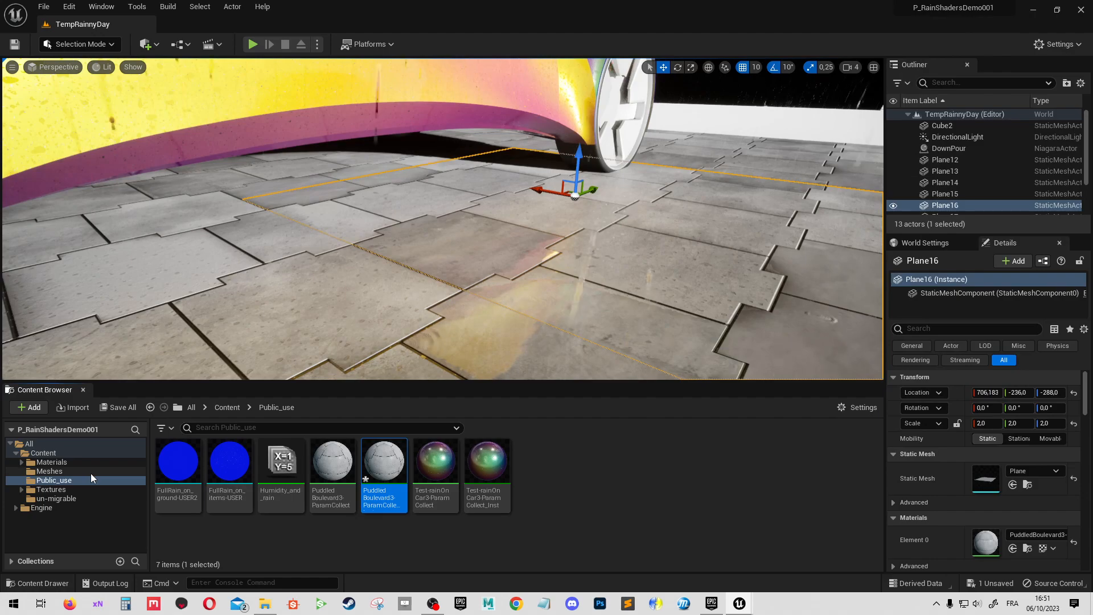
double_click(277, 472)
right_click_drag(502, 255, 512, 274)
key("g")
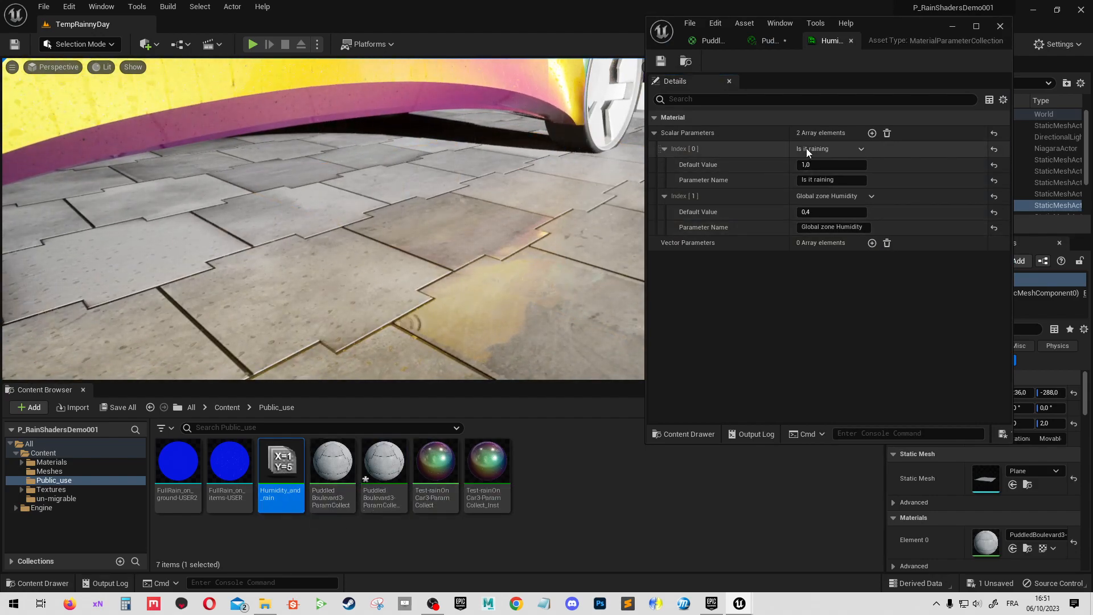
Step: Set the default value of the Is it raining parameter to 0 with the car's wet bodywork in view
mouse_move(512, 216)
right_mouse_down()
mouse_move(526, 242)
mouse_move(543, 231)
mouse_move(532, 148)
mouse_move(507, 222)
right_mouse_up()
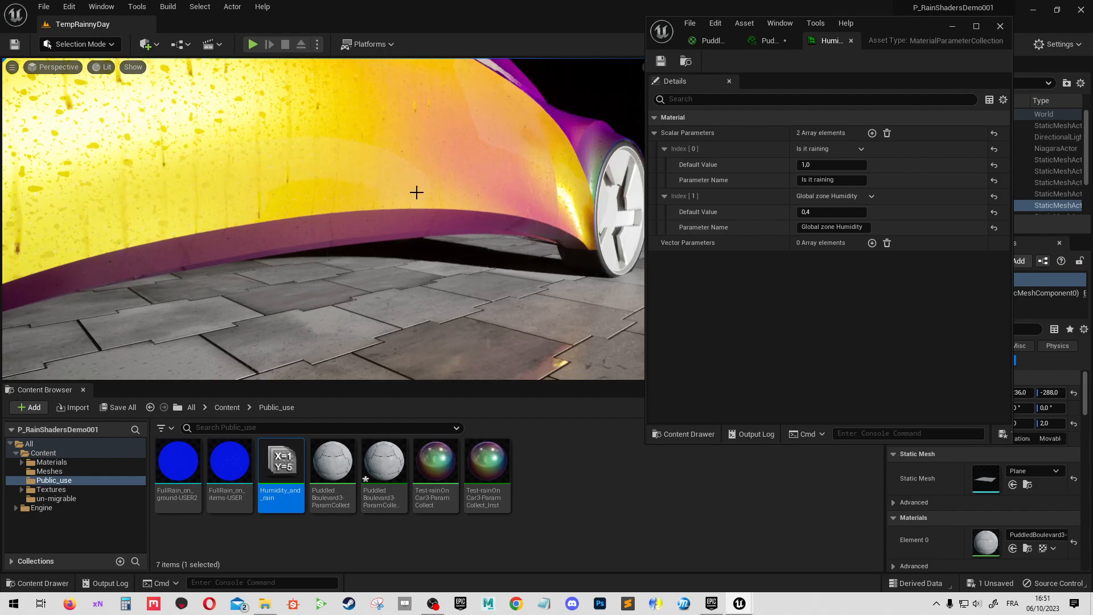
left_click(807, 165)
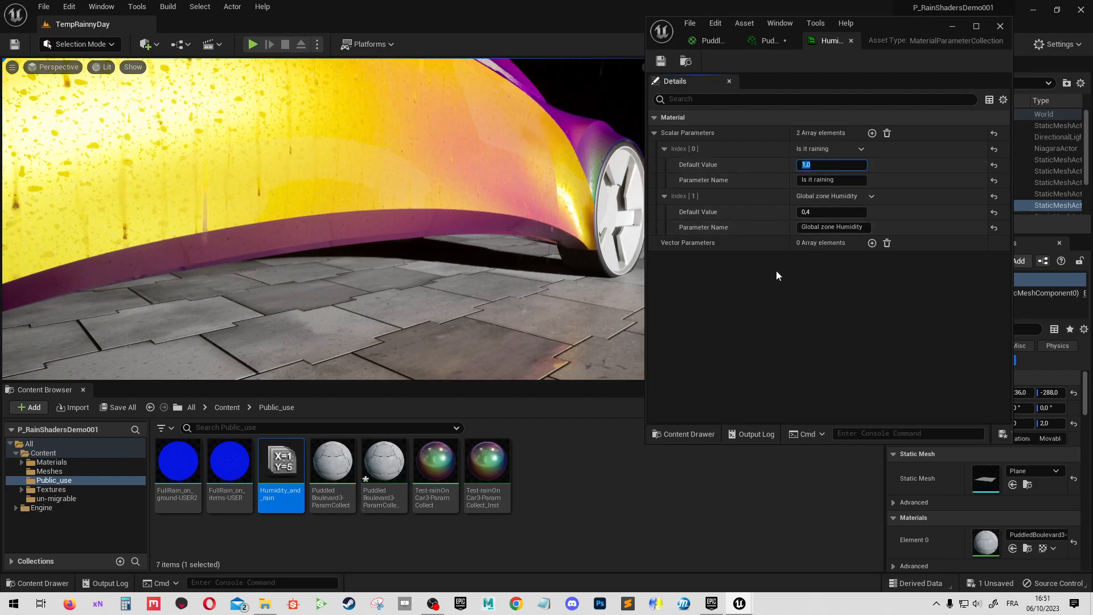
type("0")
key("Return")
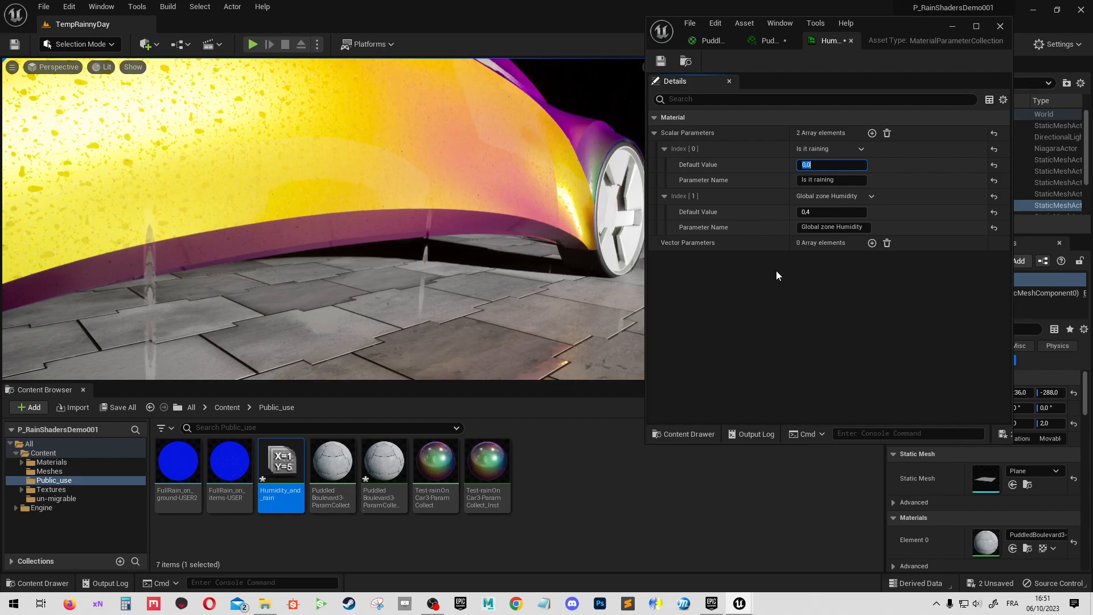
Step: Check the paving in the level, select the car and set the Is it raining default value to 1
mouse_move(439, 268)
right_mouse_down()
mouse_move(501, 188)
mouse_move(421, 274)
mouse_move(433, 308)
mouse_move(484, 218)
mouse_move(398, 273)
mouse_move(402, 171)
mouse_move(402, 237)
mouse_move(401, 170)
mouse_move(402, 200)
mouse_move(433, 239)
mouse_move(483, 267)
mouse_move(433, 279)
right_mouse_up()
left_click(402, 238)
left_click(819, 165)
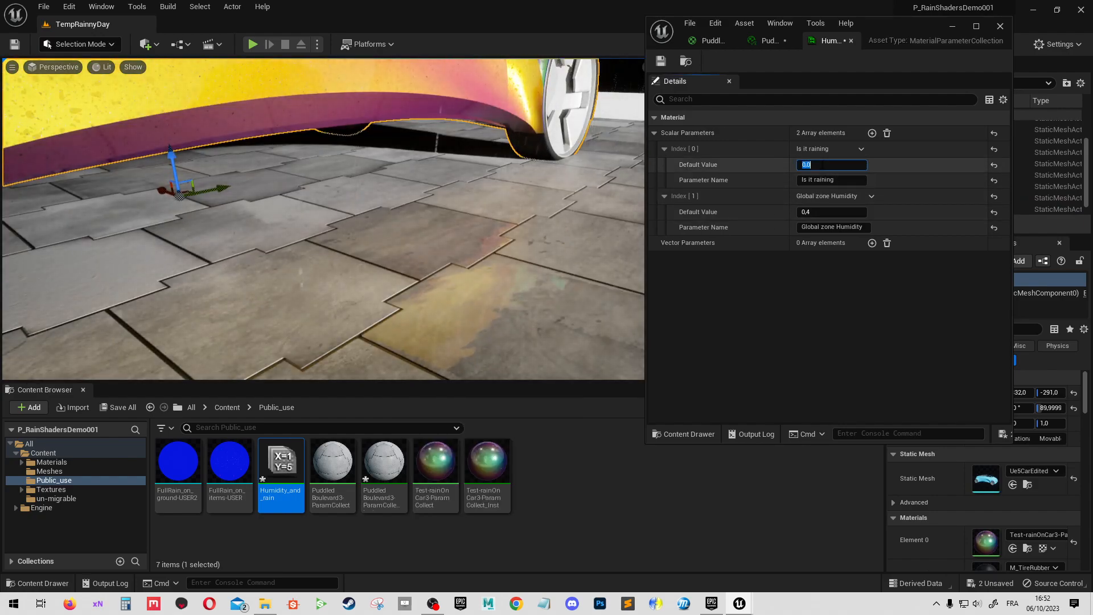
key("Return")
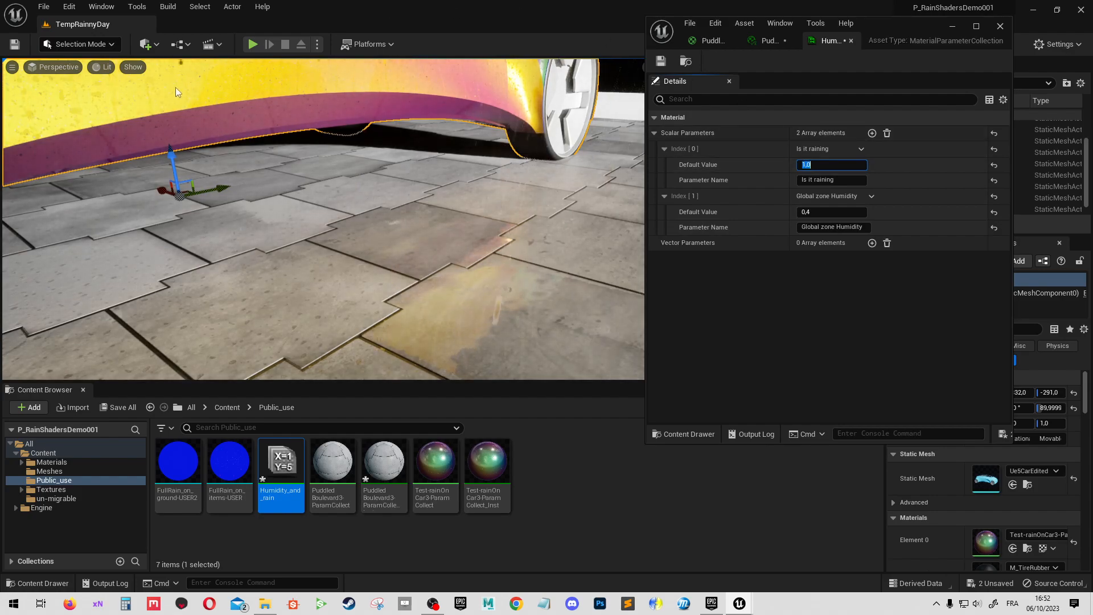
Step: Bring the car's side into view and set the Global zone Humidity default value to 0
right_click_drag(315, 179, 313, 122)
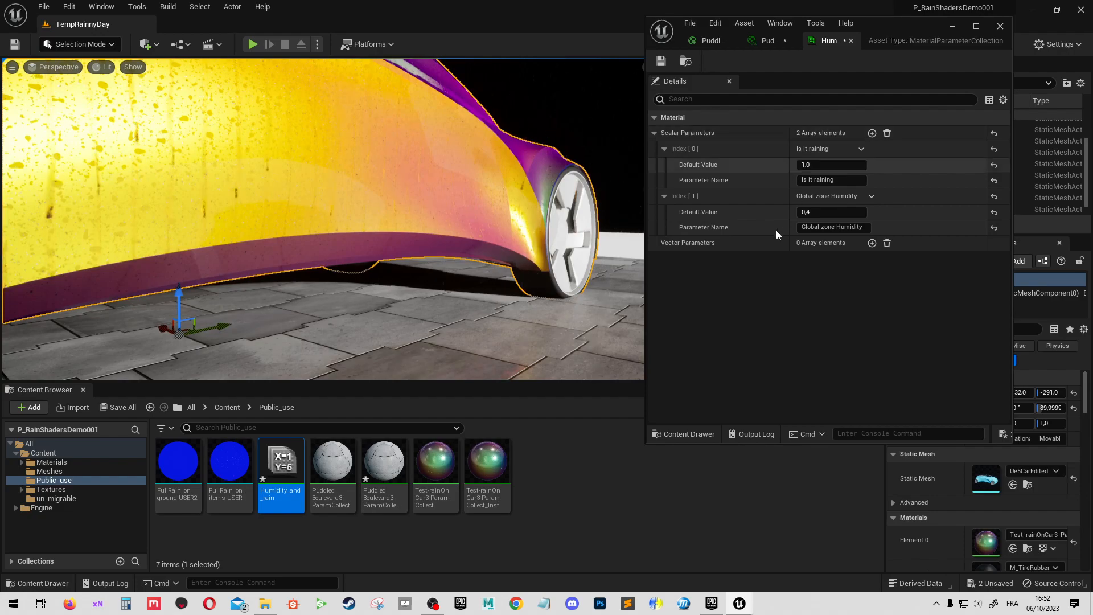
left_click(831, 212)
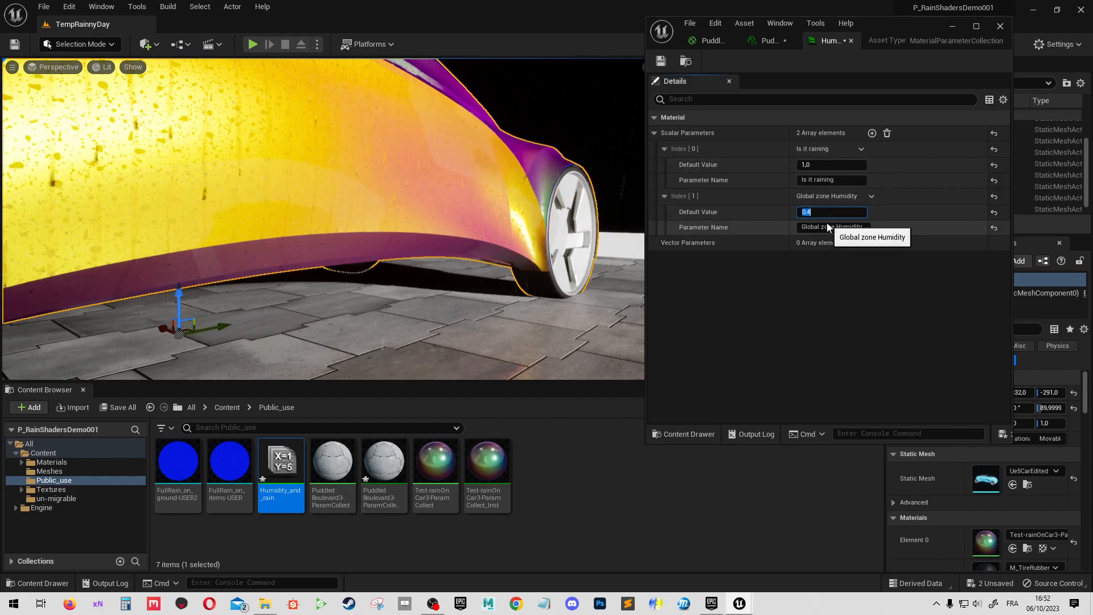
key("Return")
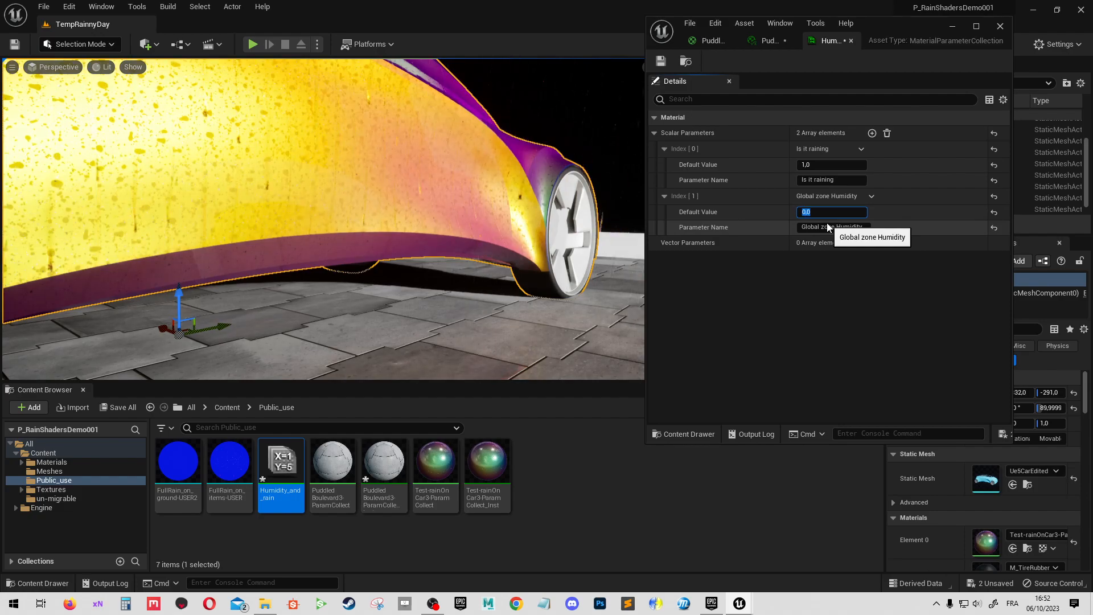
Step: Set the Global zone Humidity default value to 1 with the paving in view, and reduce it to 0.5 with the car's side in view
right_click_drag(421, 244, 556, 376)
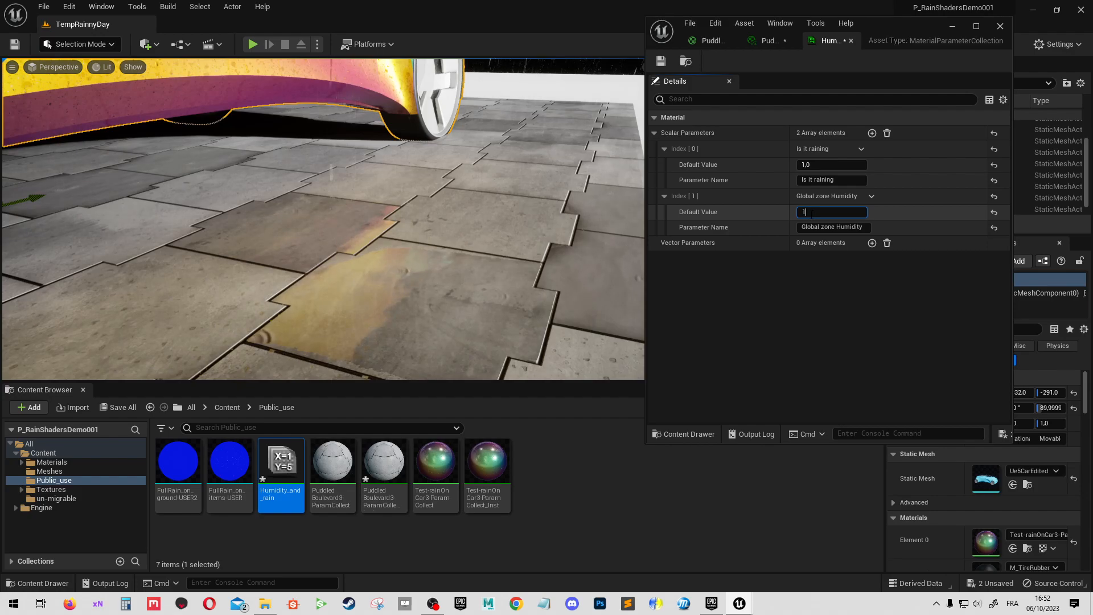
key("Return")
right_click_drag(455, 239, 288, 143)
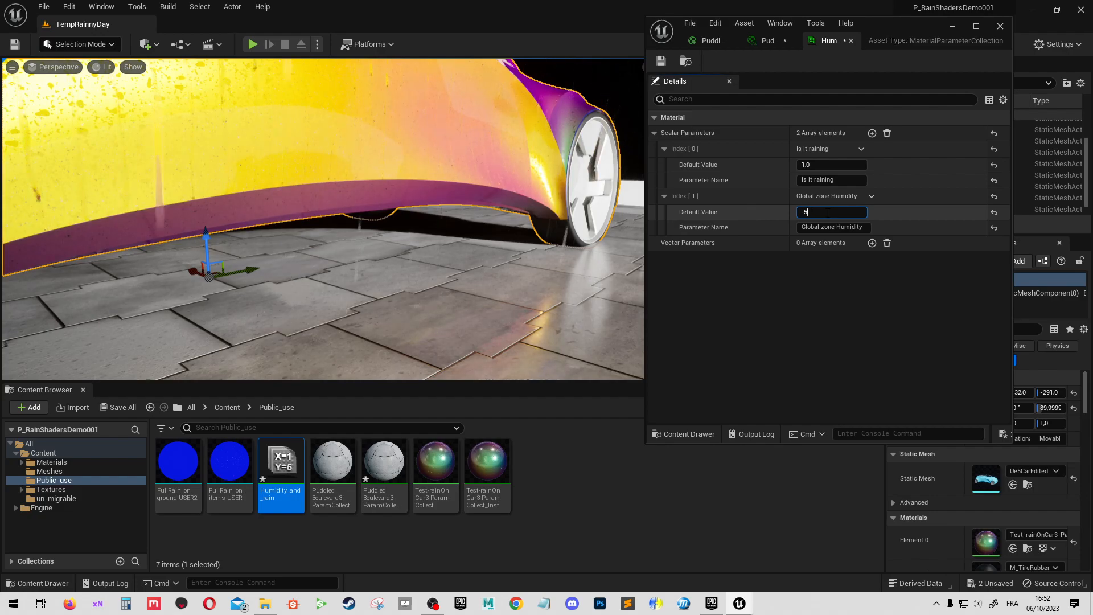
key("Return")
Step: Examine the raindrops and streaks on the car's bodywork and the surrounding paving from several angles, both as a whole and close up
right_click_drag(512, 211, 615, 352)
right_click_drag(376, 240, 332, 207)
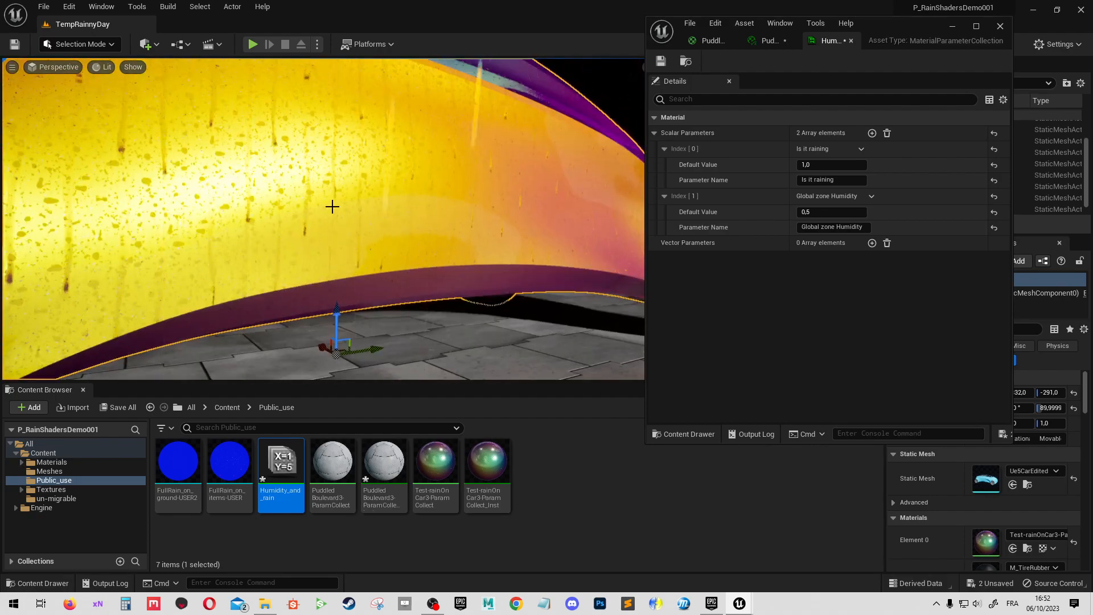
key("f")
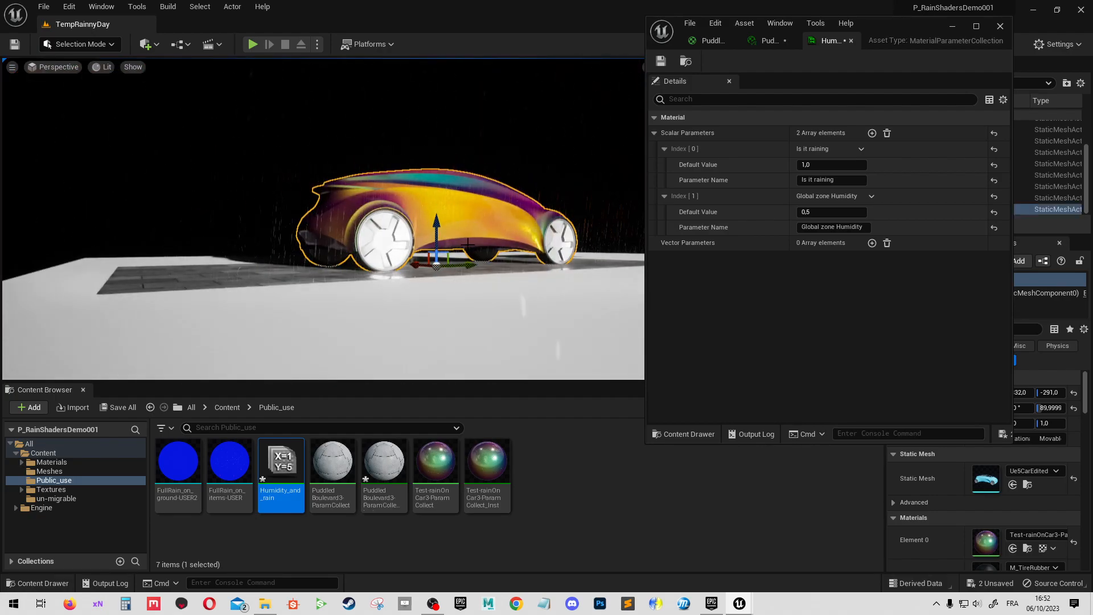
mouse_move(504, 223)
left_mouse_down("alt")
mouse_move(484, 259)
mouse_move(518, 225)
left_mouse_up("alt")
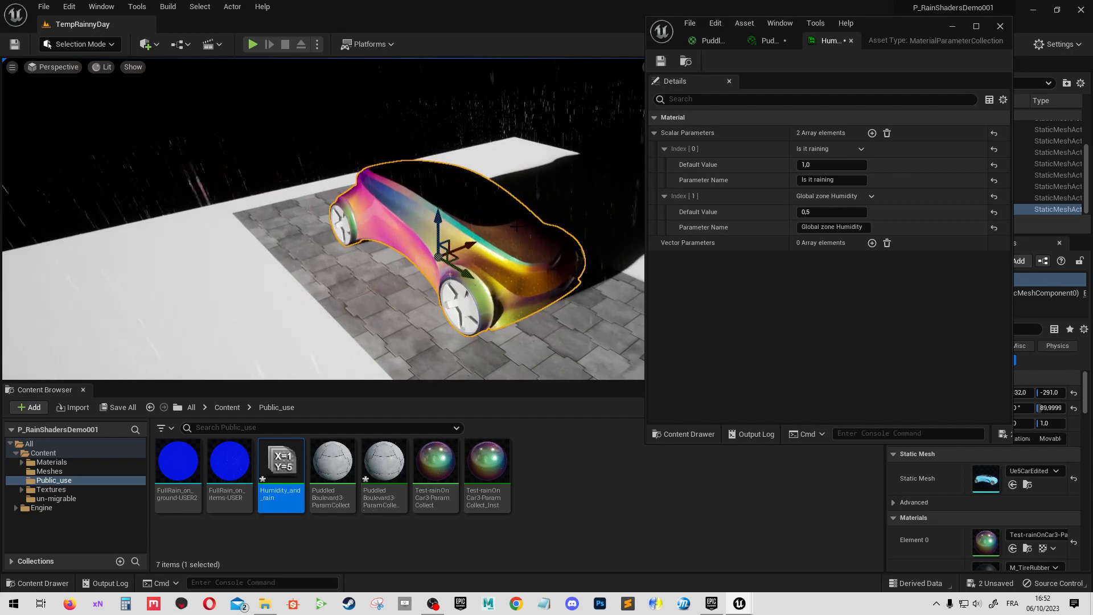
scroll(446, 241, "up", 6)
left_click_drag(363, 288, 483, 267, "alt")
mouse_move(370, 285)
right_mouse_down()
mouse_move(427, 299)
mouse_move(378, 283)
right_mouse_up()
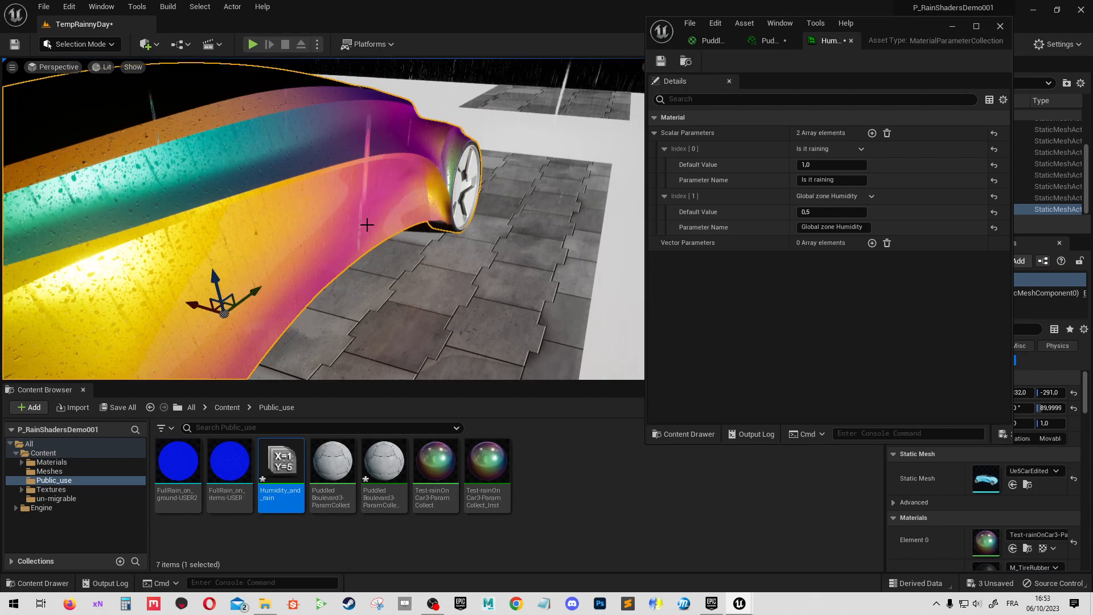
right_click_drag(367, 224, 347, 245)
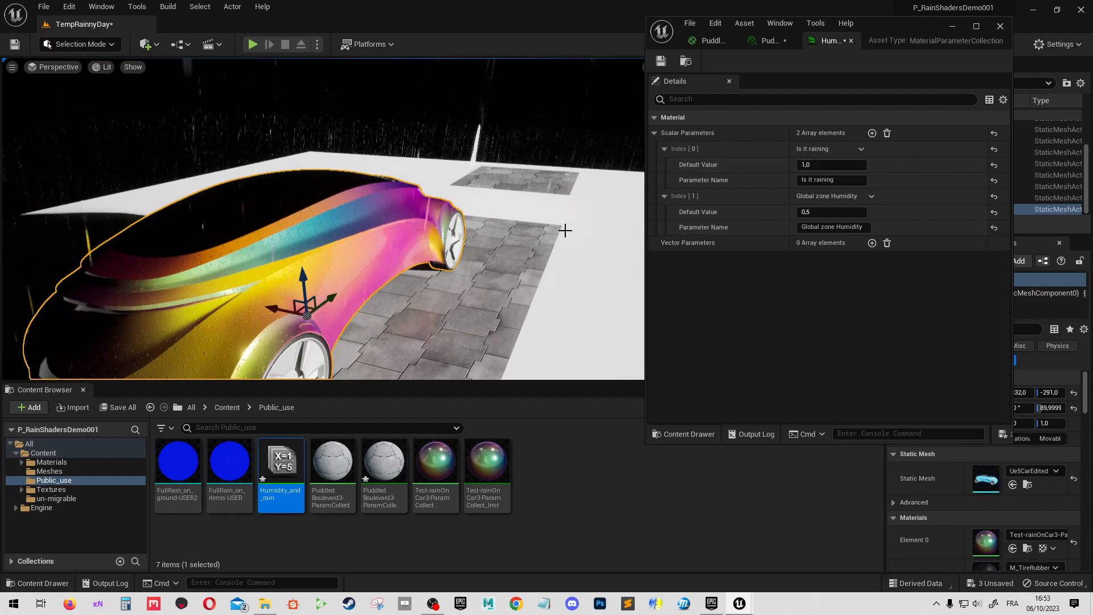
right_click_drag(505, 221, 387, 248)
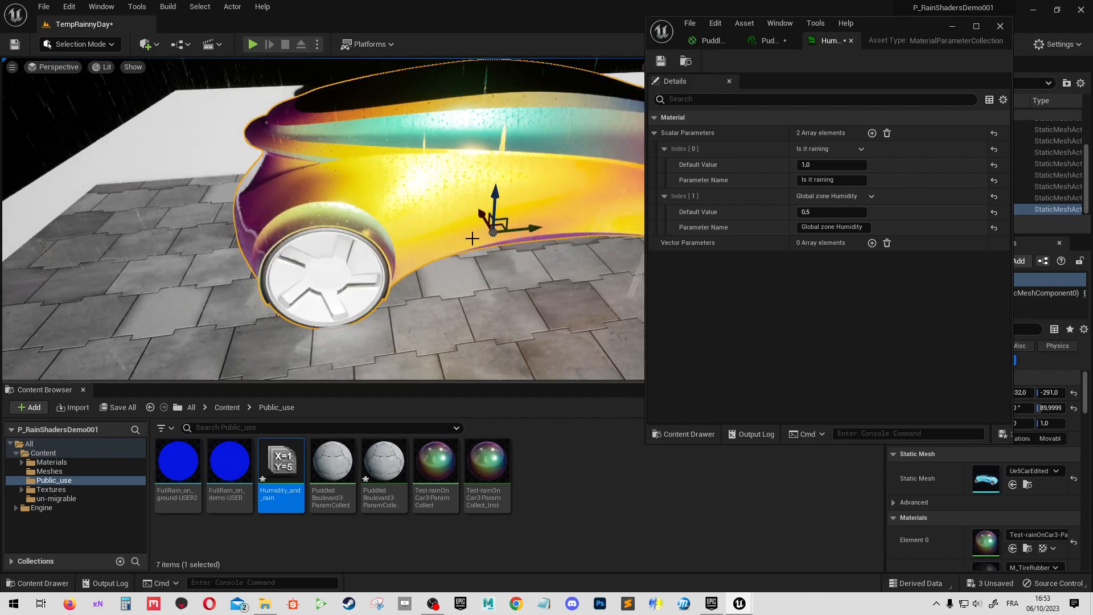
right_click_drag(467, 251, 458, 223)
right_click_drag(486, 116, 308, 227)
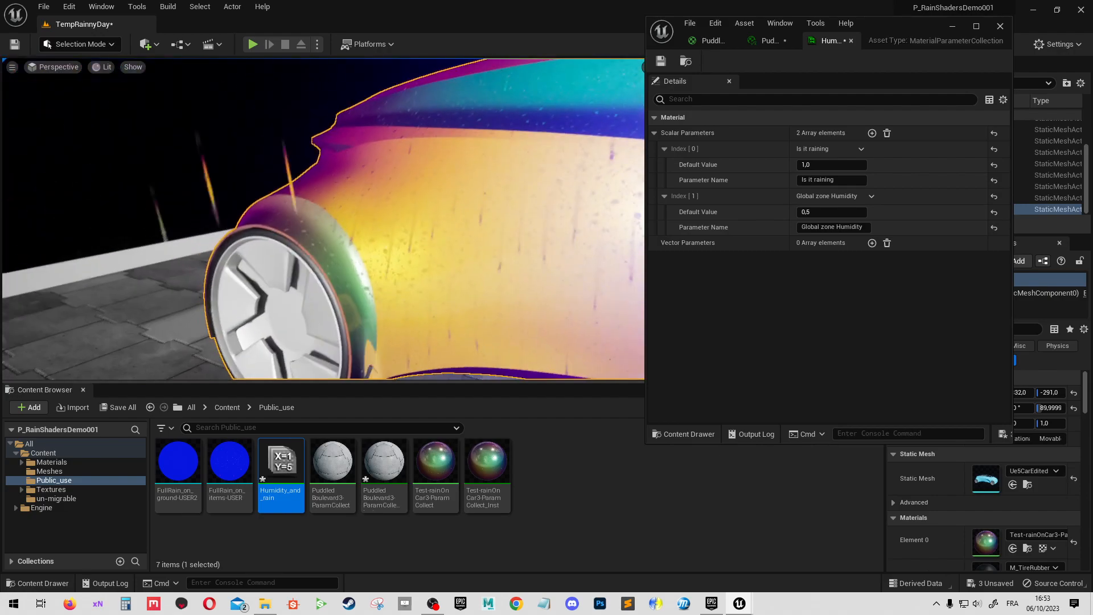